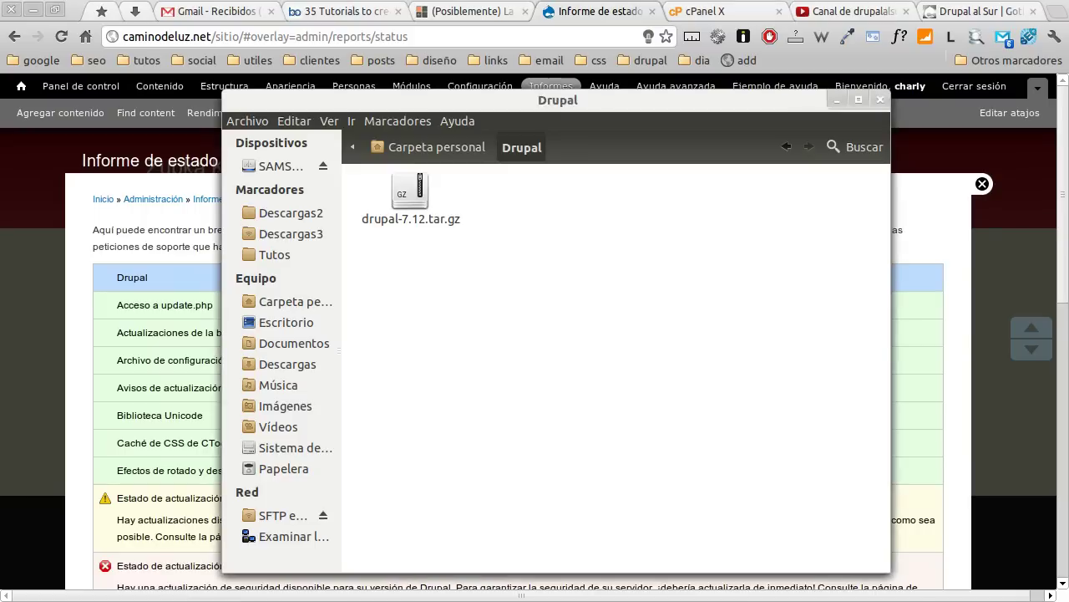
Extract the drupal-7.12.tar.gz archive into the current Drupal folder.
left_click(418, 191)
right_click(418, 190)
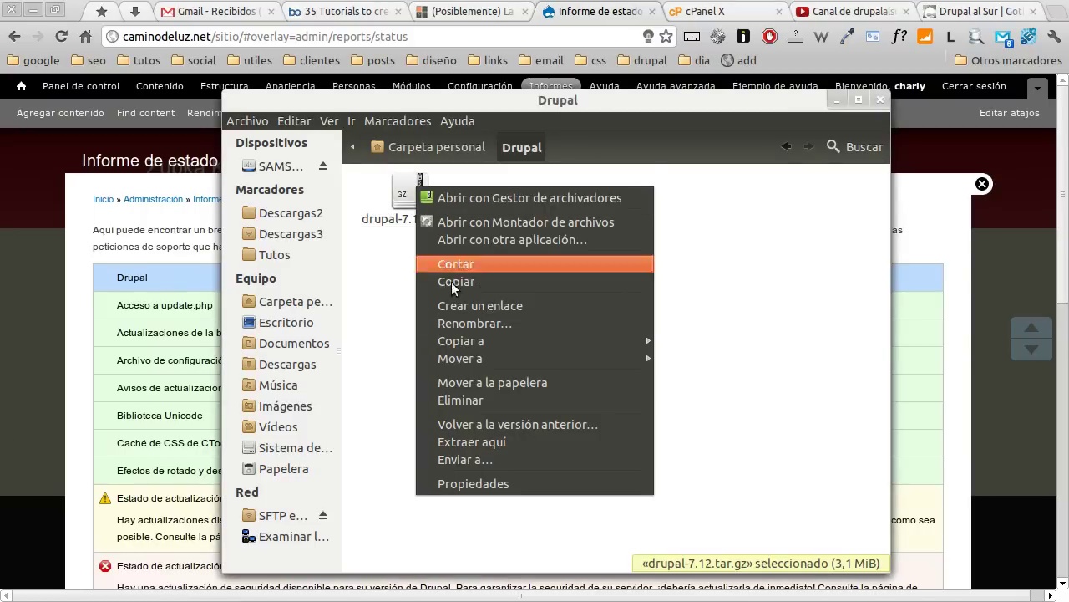
left_click(469, 441)
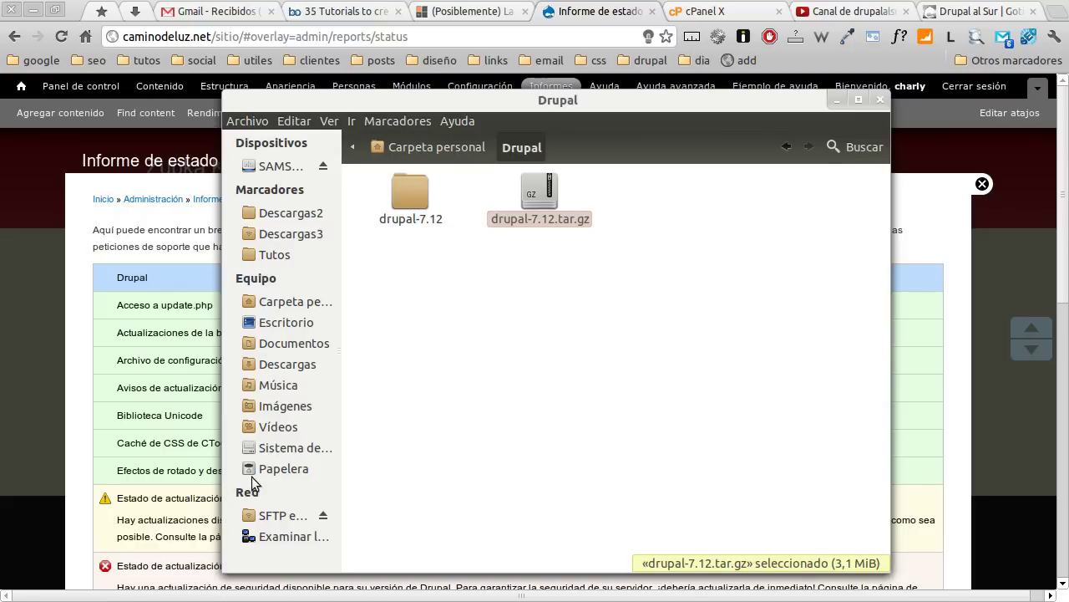
left_click(537, 371)
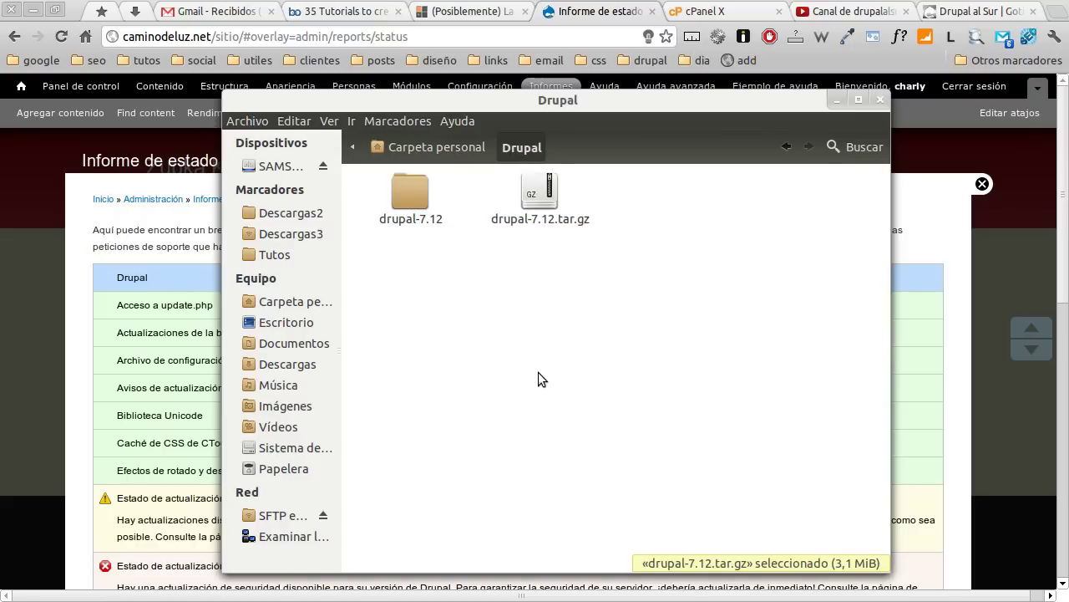
Open the extracted drupal-7.12 folder and delete its sites folder.
double_click(420, 195)
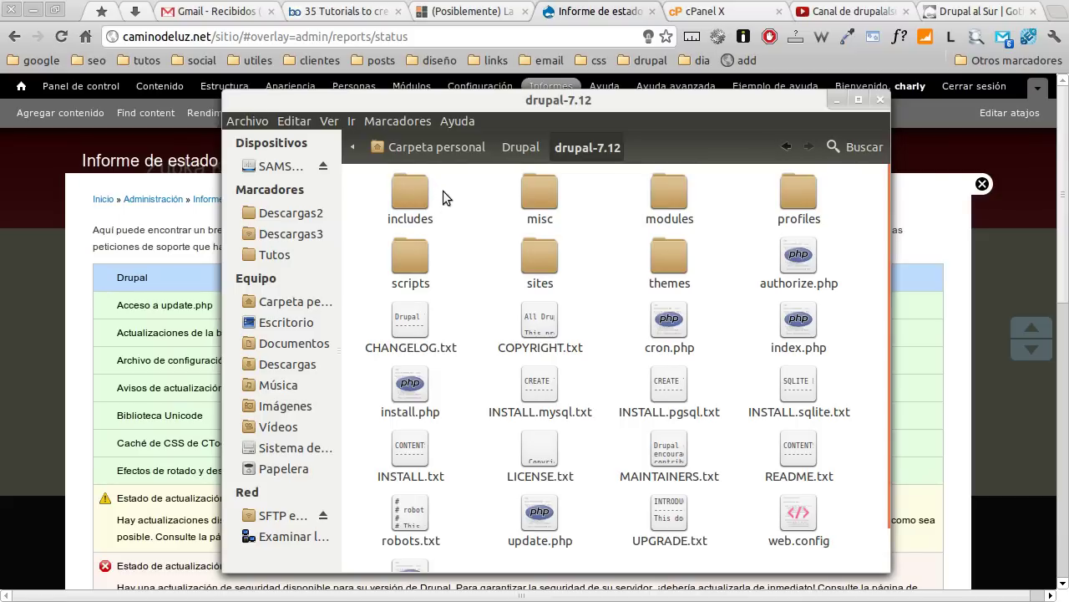
left_click(525, 260)
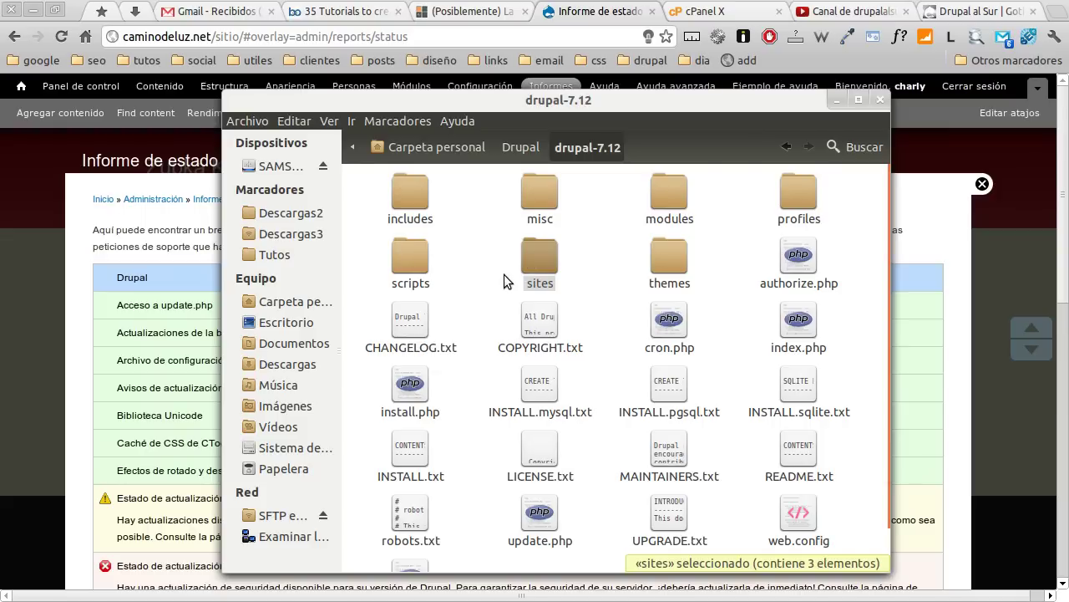
key("Delete")
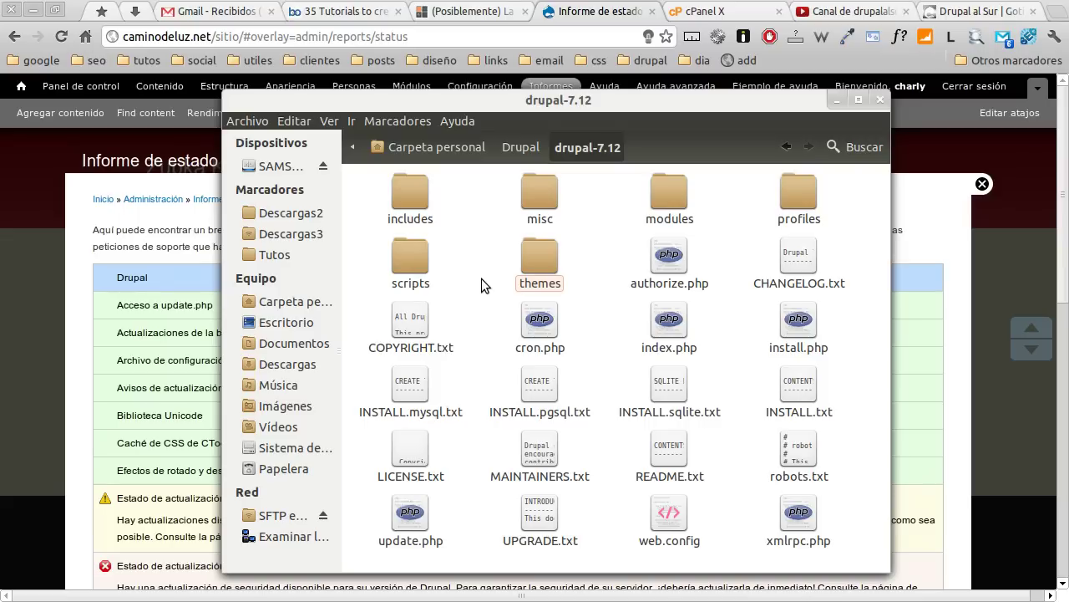
Show the hidden files in the drupal-7.12 folder and look through its complete contents.
key("ctrl+h")
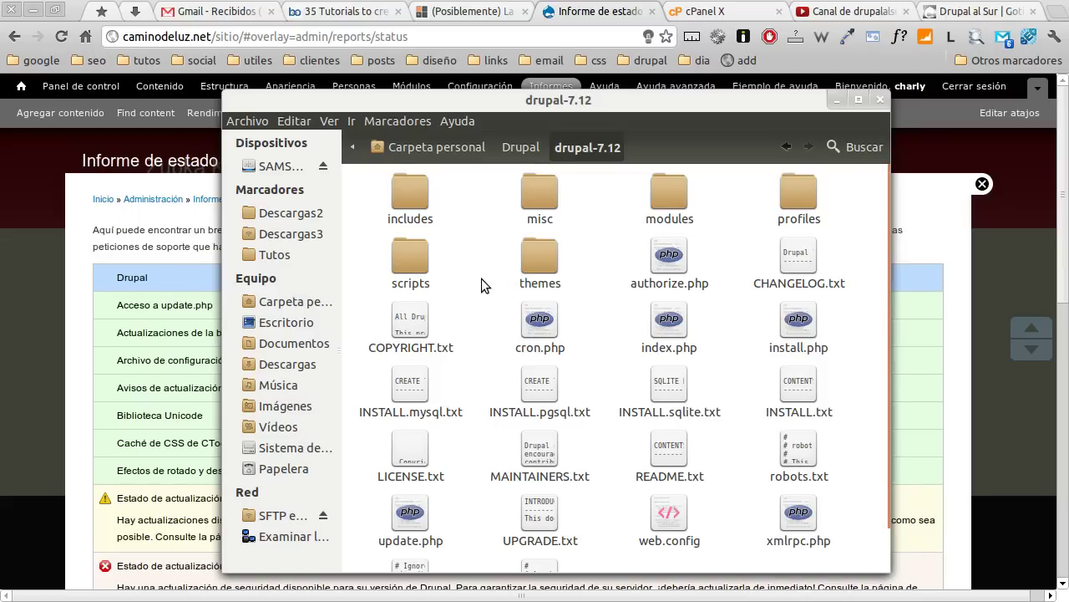
scroll(481, 284, "down", 1)
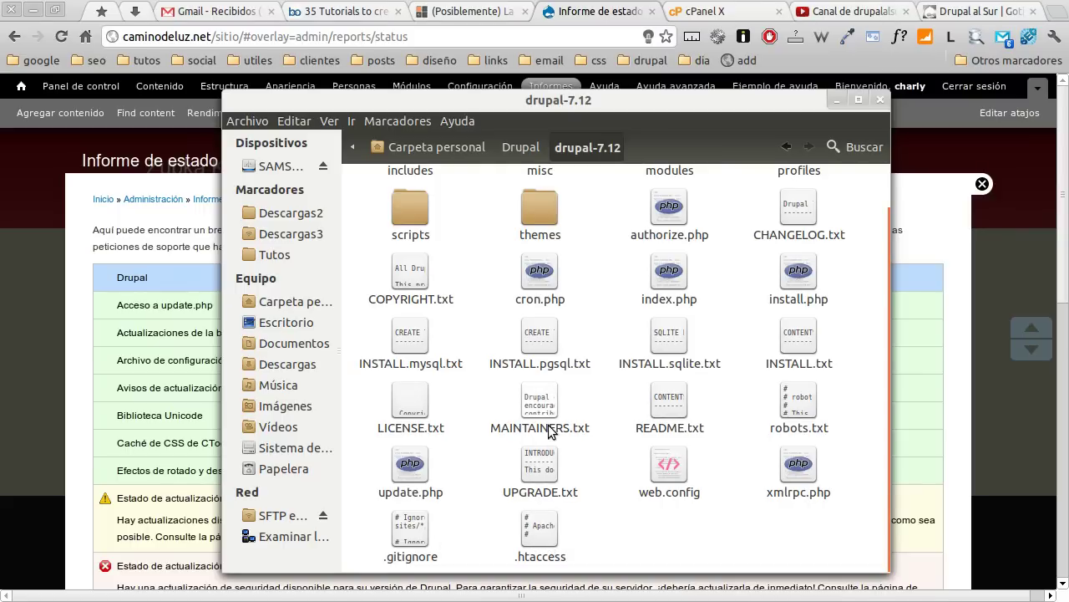
scroll(550, 429, "up", 1)
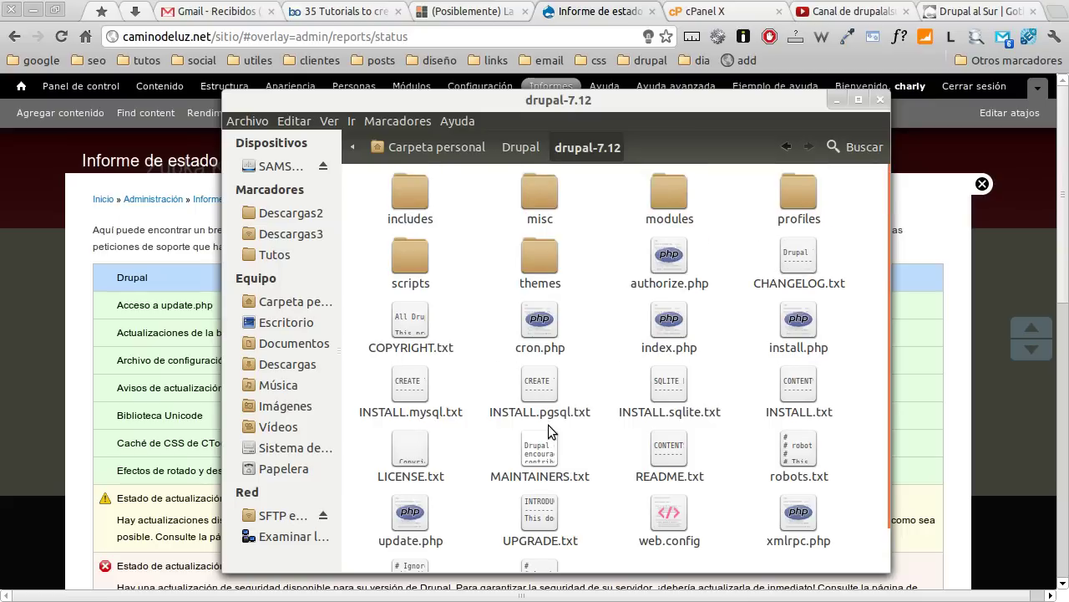
Switch to cPanel in the browser and open the sitio folder in the file manager, starting from Web Root (public_html/www).
left_click(80, 432)
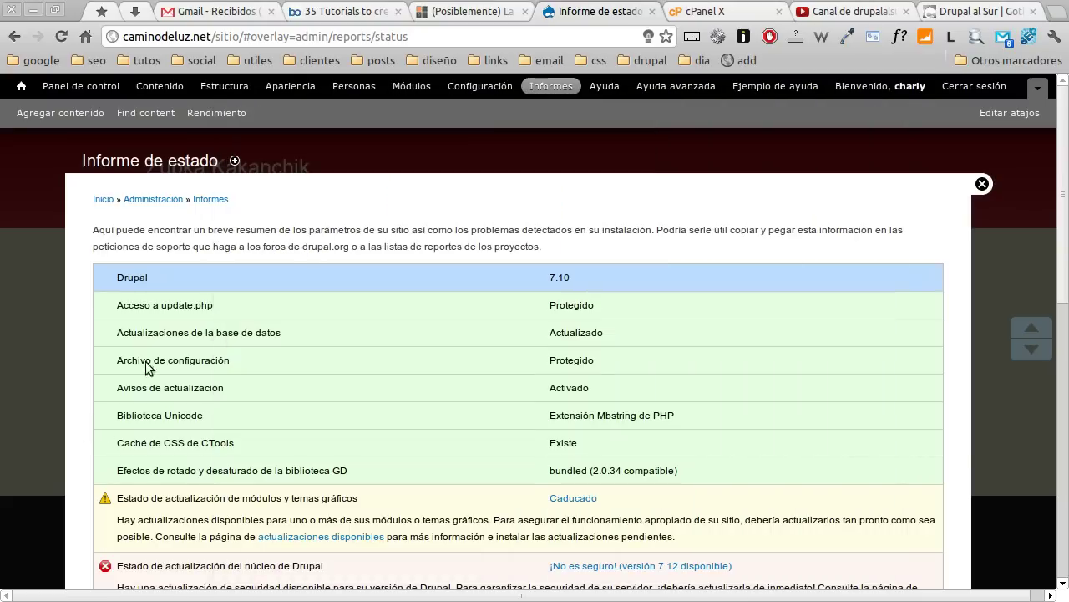
left_click(704, 10)
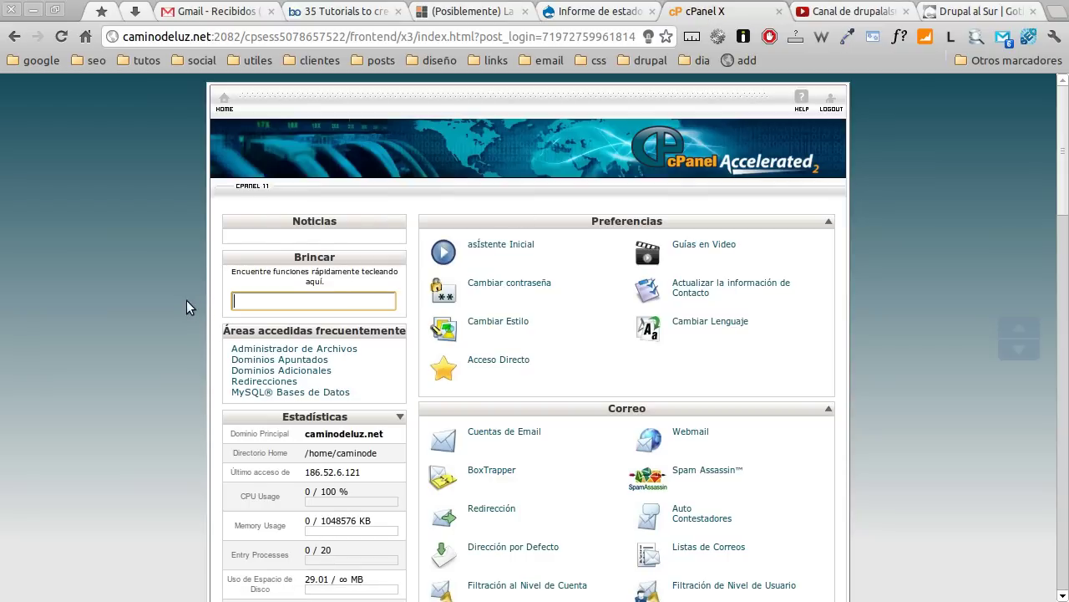
scroll(187, 306, "down", 1)
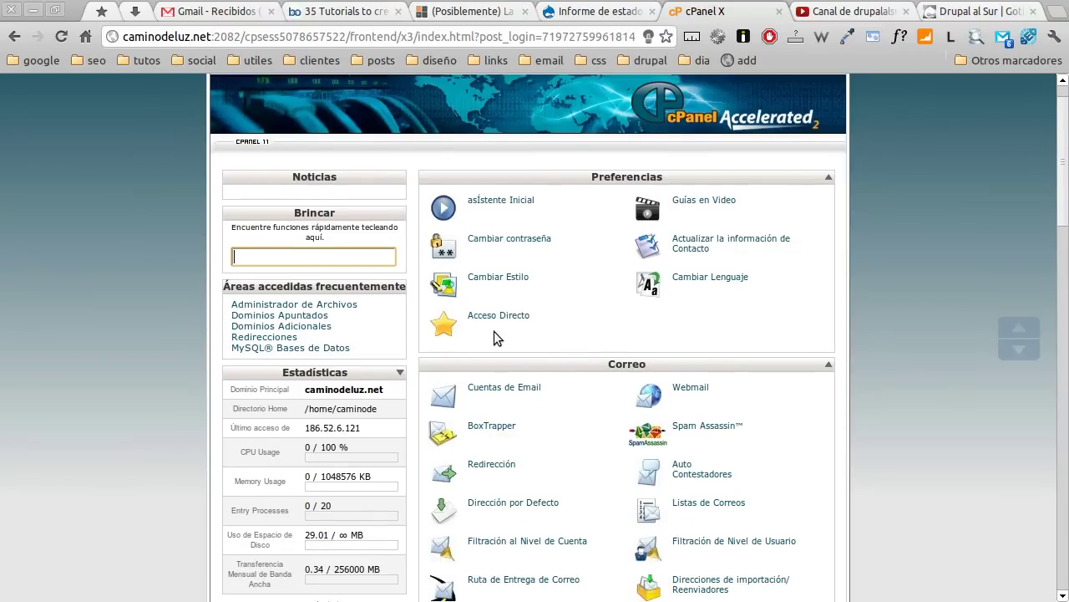
scroll(494, 331, "down", 2)
scroll(525, 262, "down", 2)
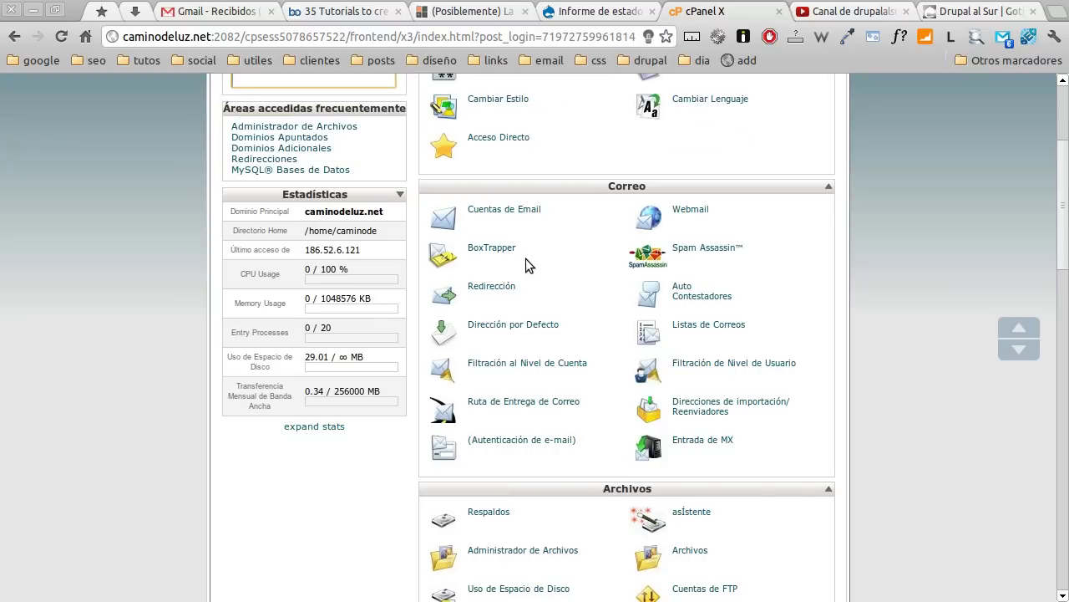
scroll(491, 359, "down", 3)
left_click(491, 418)
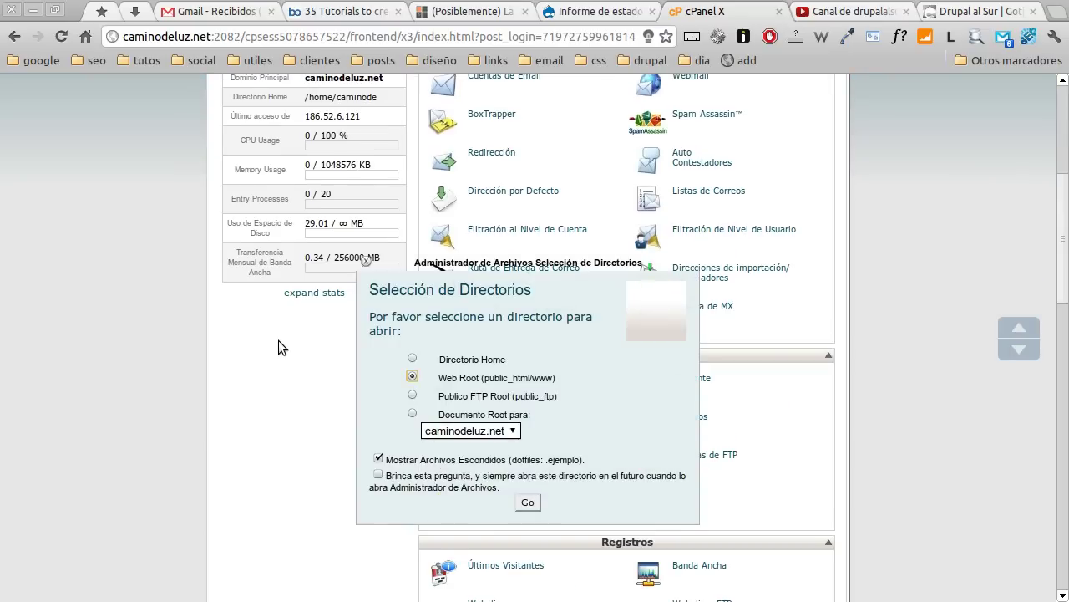
left_click(527, 501)
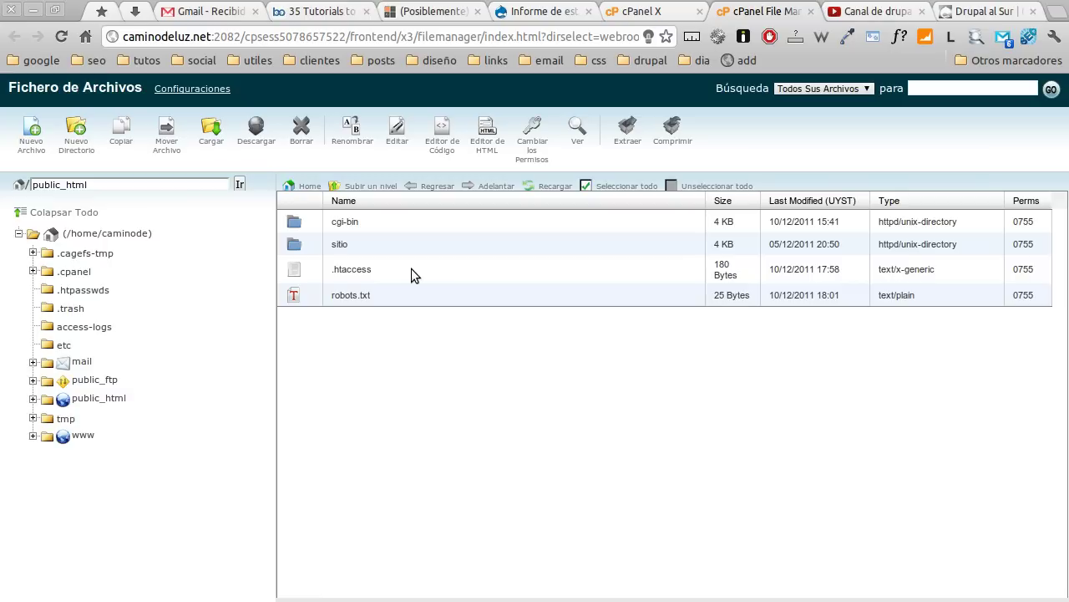
double_click(303, 242)
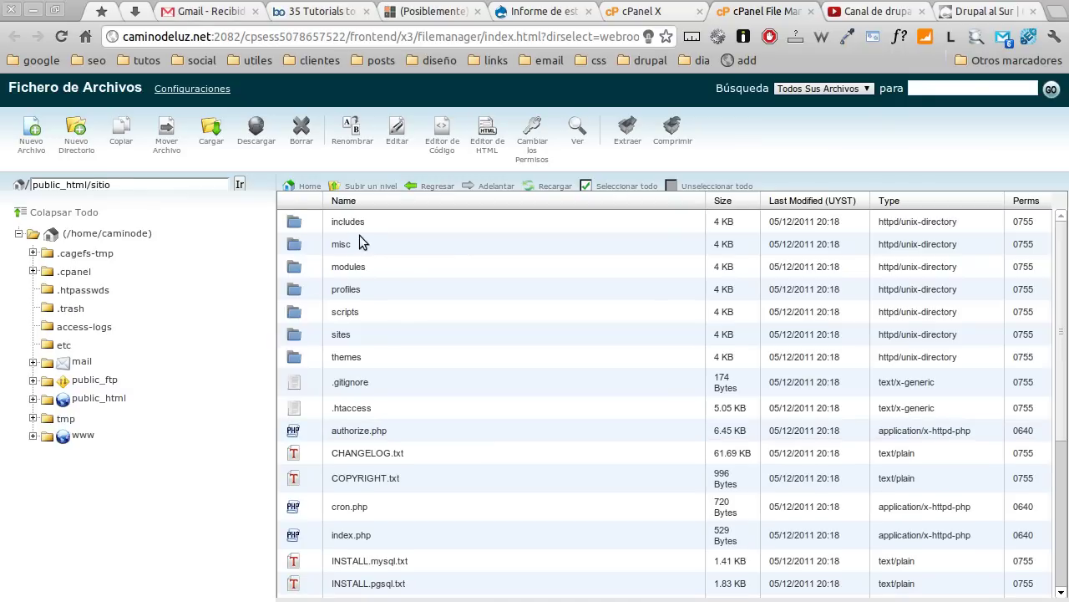
Copy the site's .htaccess file to /public_html/sitio/.htaccess_OLD as a backup.
left_click(302, 411)
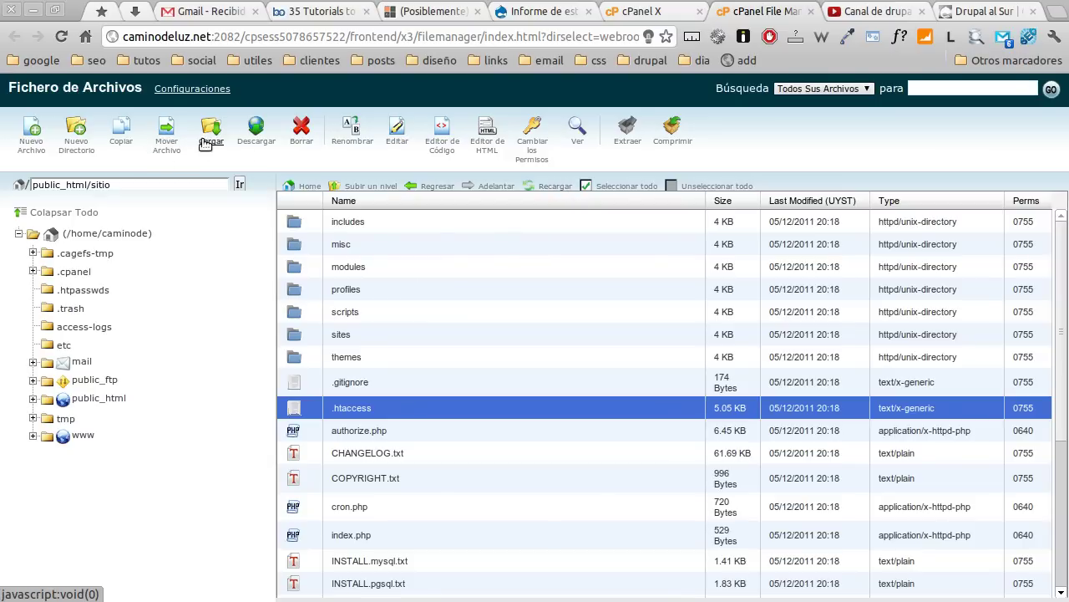
left_click(122, 142)
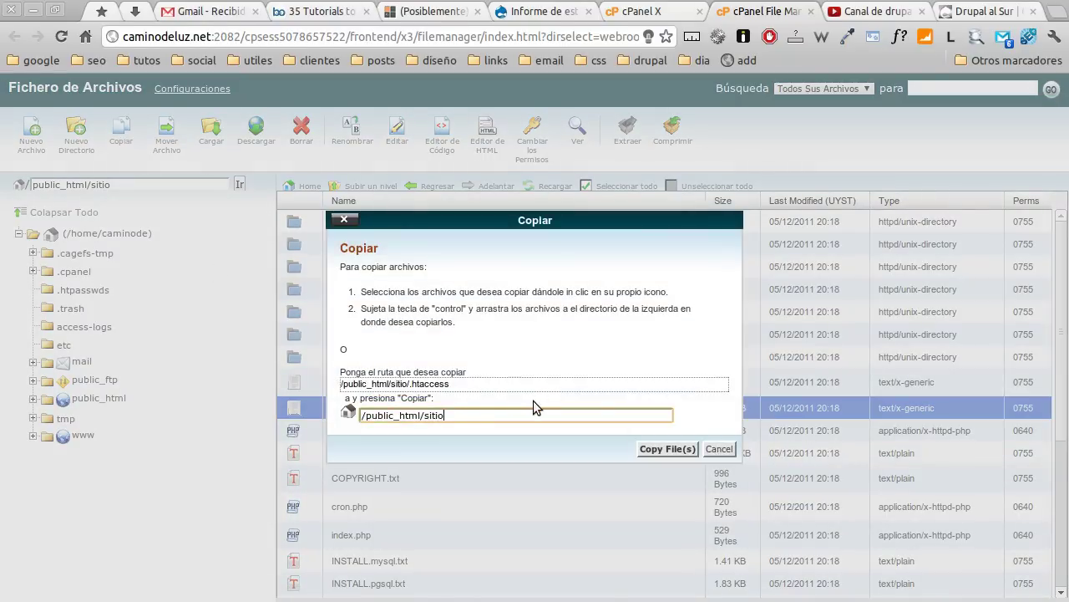
type("/")
type(".htace")
type("ss")
key("BackSpace")
key("BackSpace")
key("BackSpace")
type("cess_OLD")
left_click(666, 450)
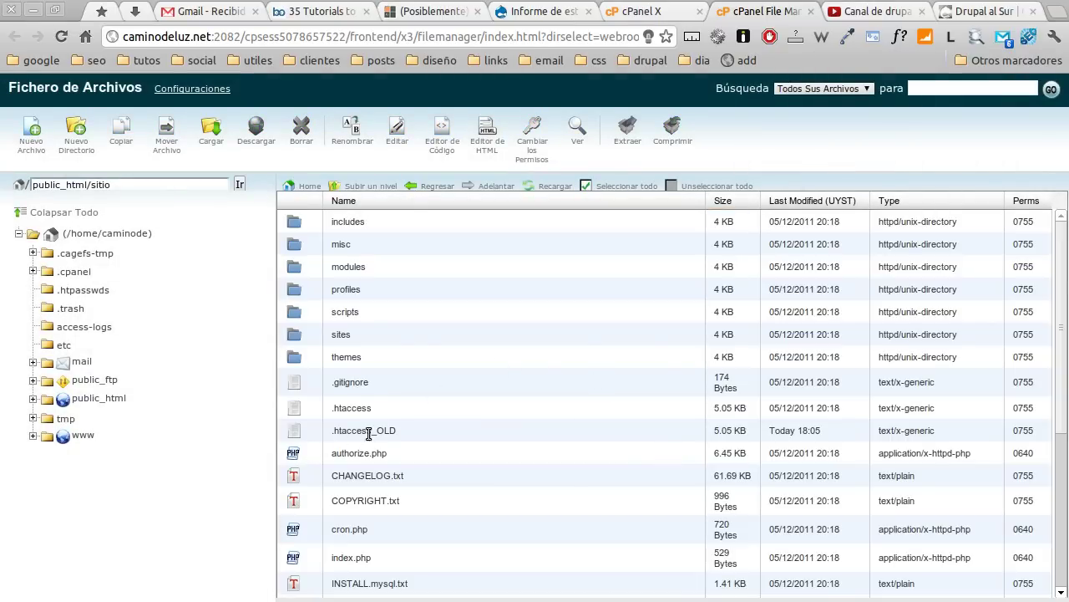
Copy robots.txt to /public_html/sitio/robots.txt_OLD as a backup and check both backup files in the listing.
scroll(386, 377, "down", 3)
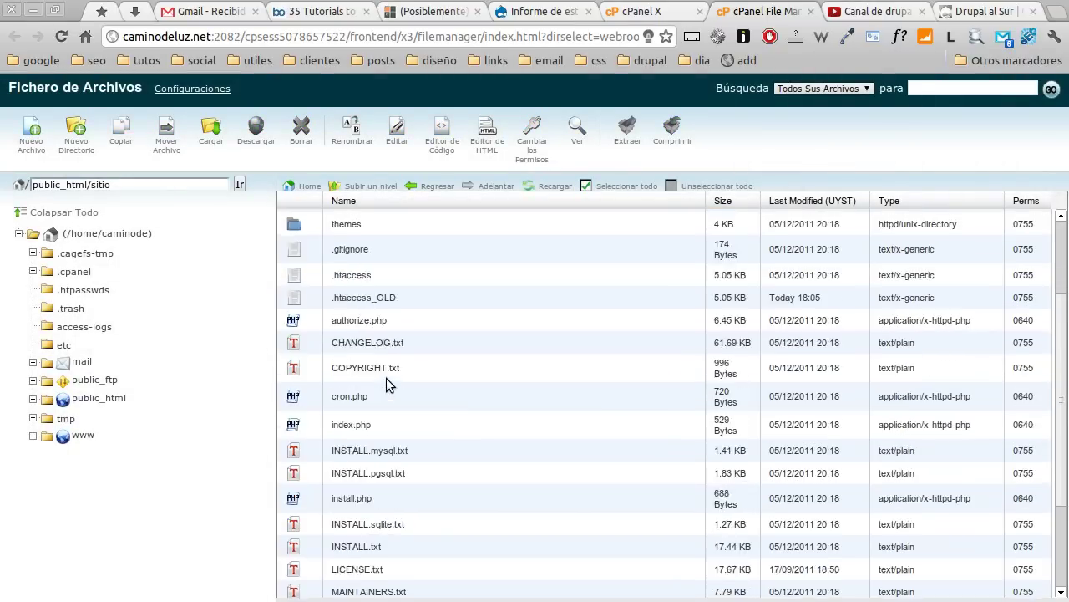
left_click(302, 493)
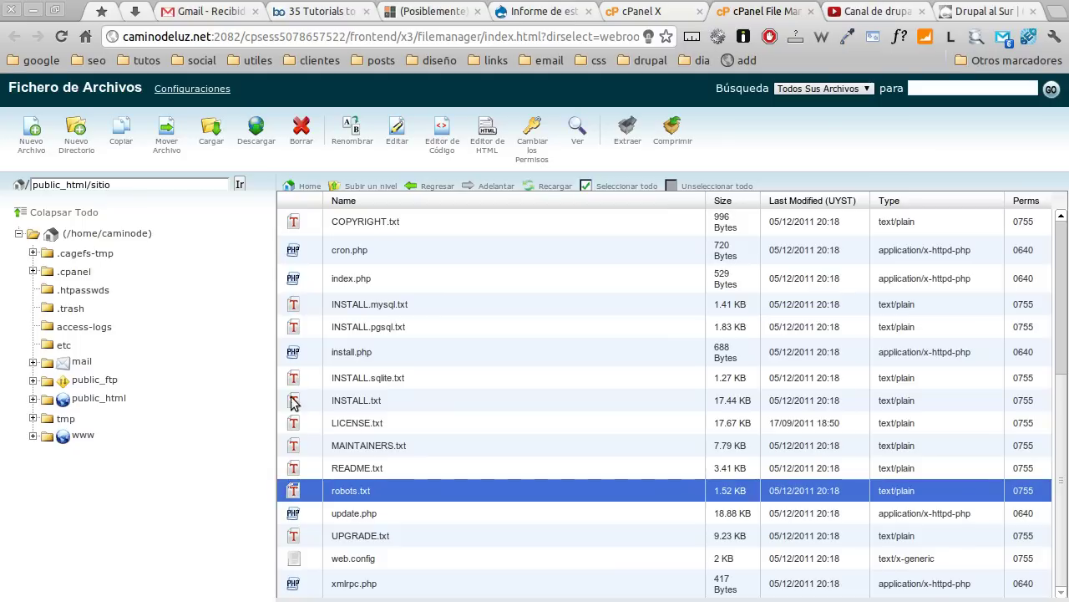
left_click(121, 132)
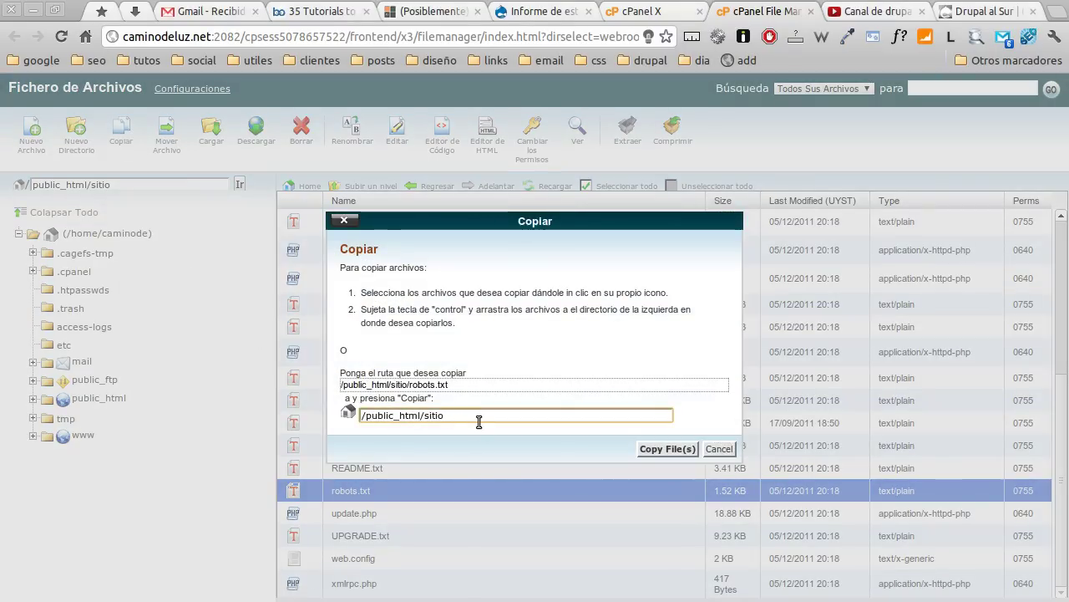
type("/robots")
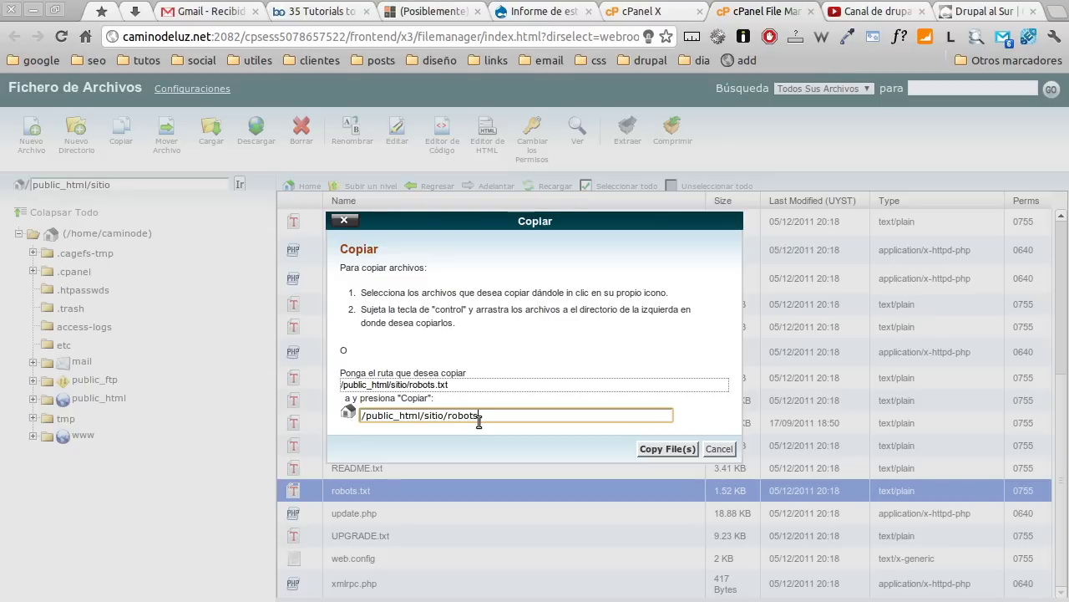
type(".txt_OLD")
left_click(668, 449)
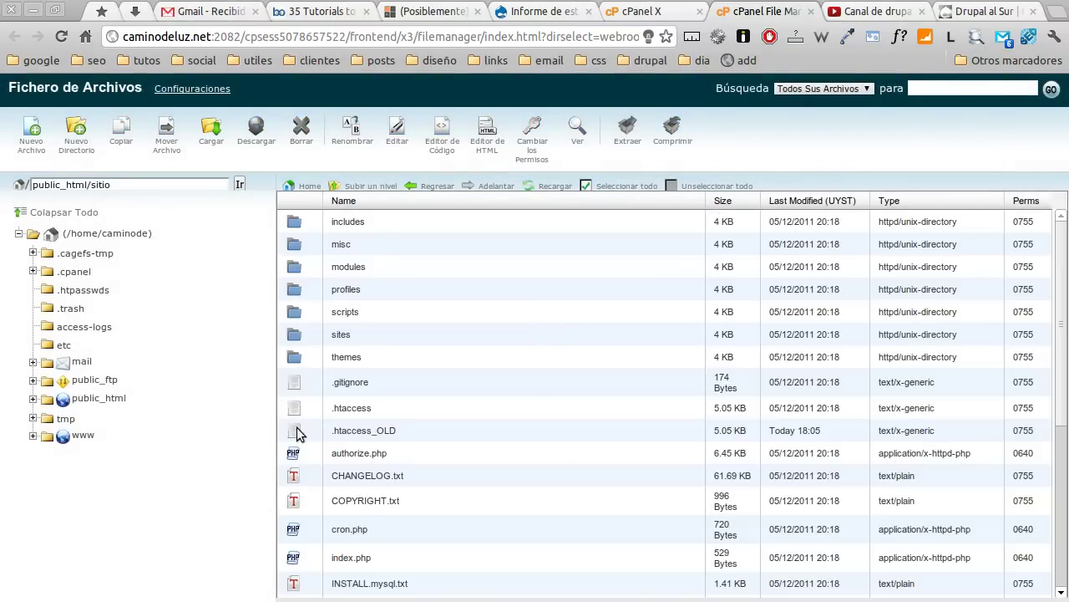
left_click(415, 433)
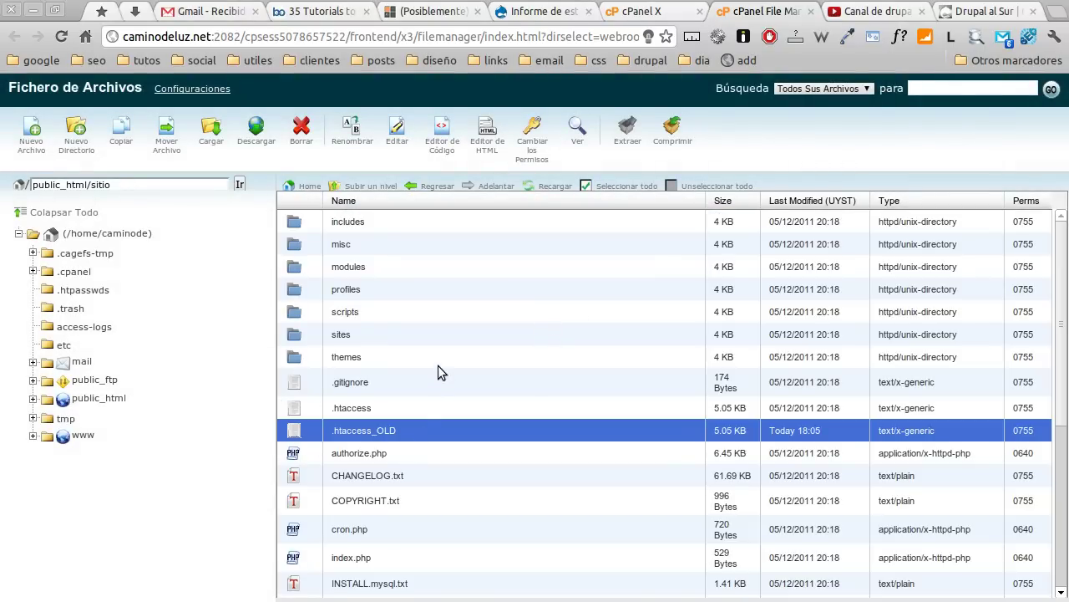
scroll(438, 366, "down", 6)
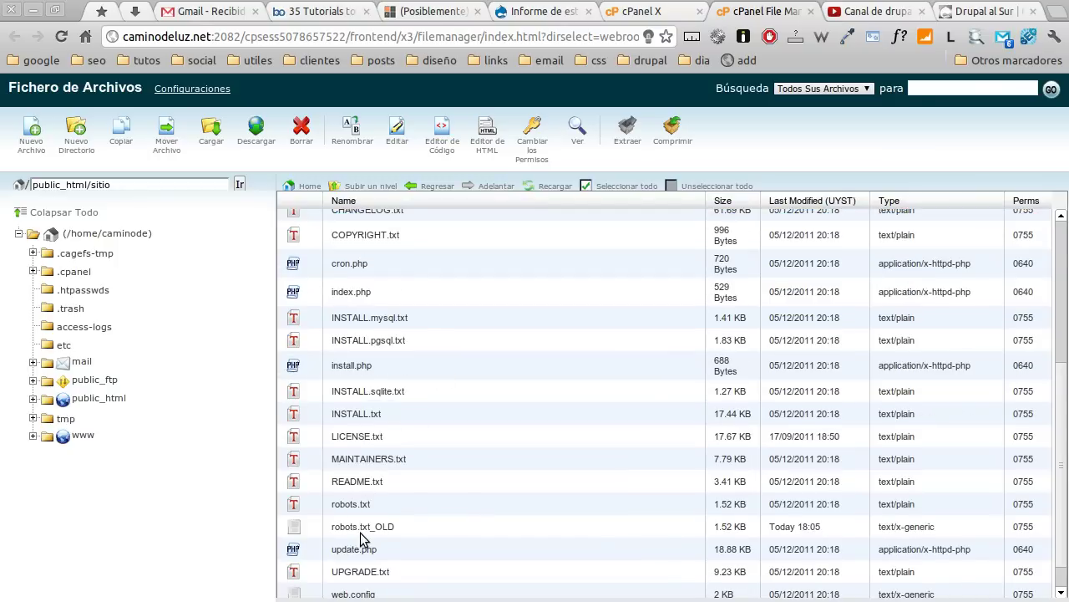
Put the Drupal site into maintenance mode, save the configuration and return to the site's front page.
left_click(531, 12)
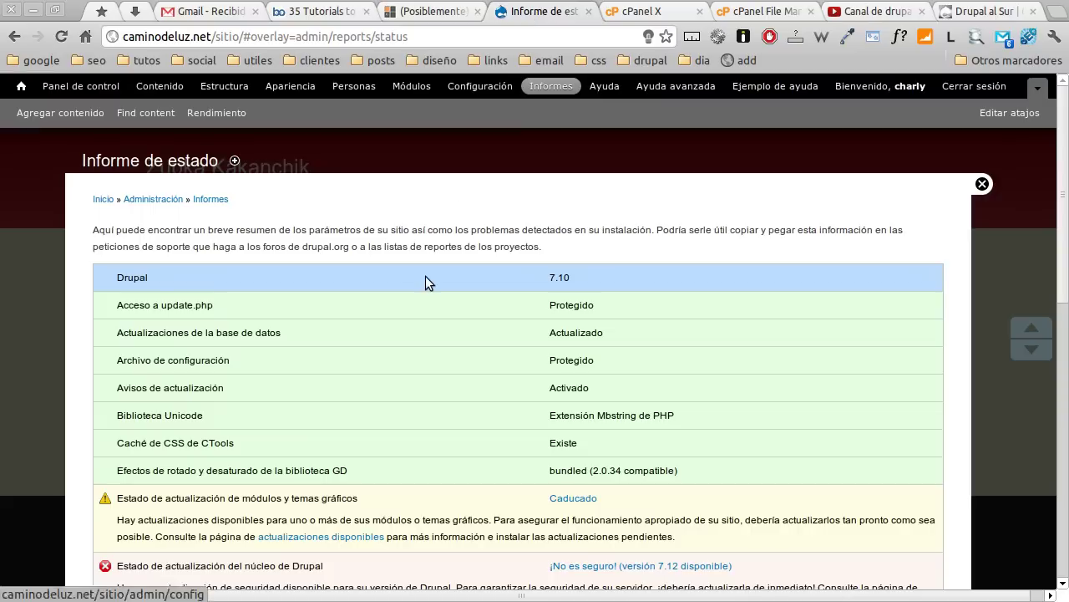
left_click(480, 86)
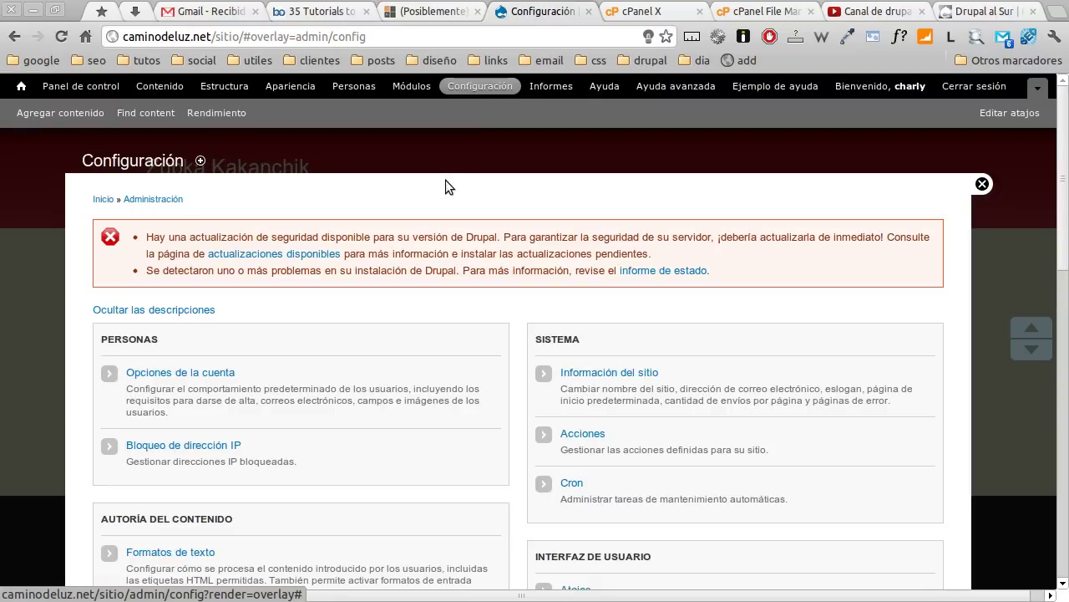
scroll(535, 334, "down", 4)
scroll(531, 327, "down", 3)
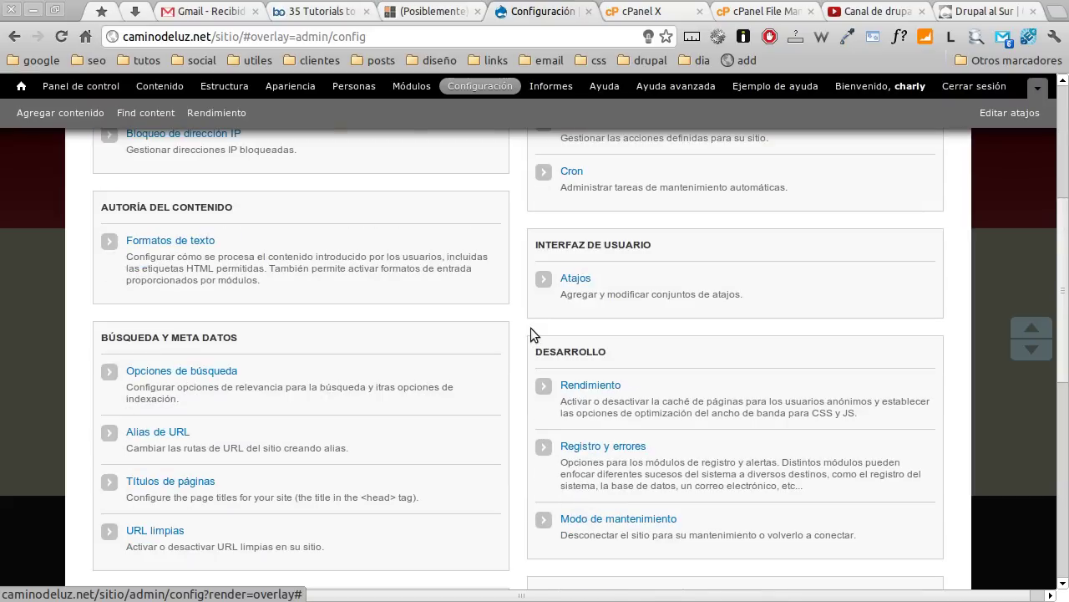
left_click(578, 522)
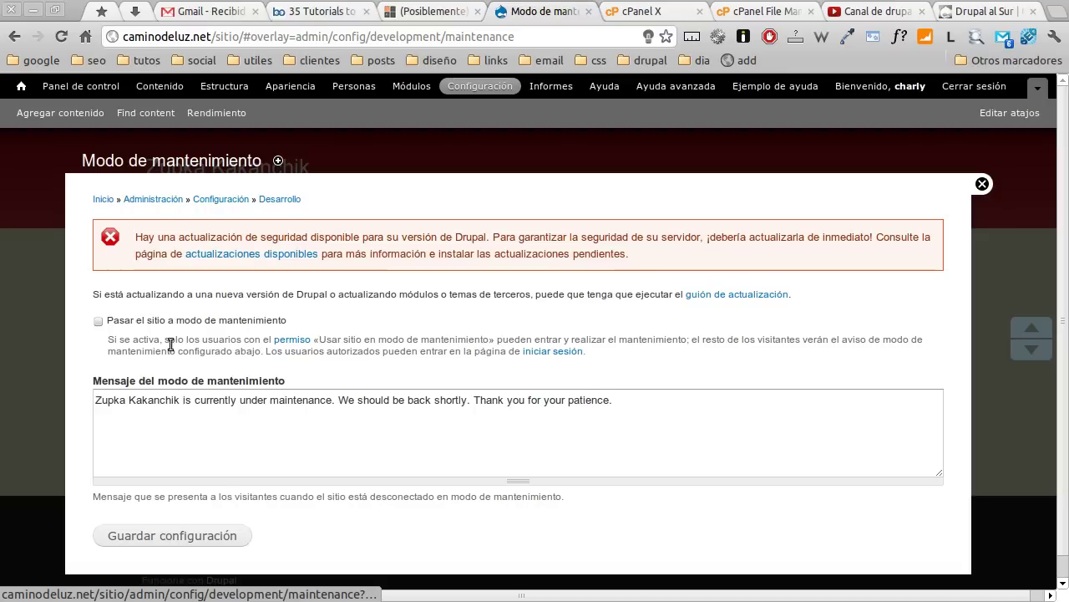
left_click(98, 321)
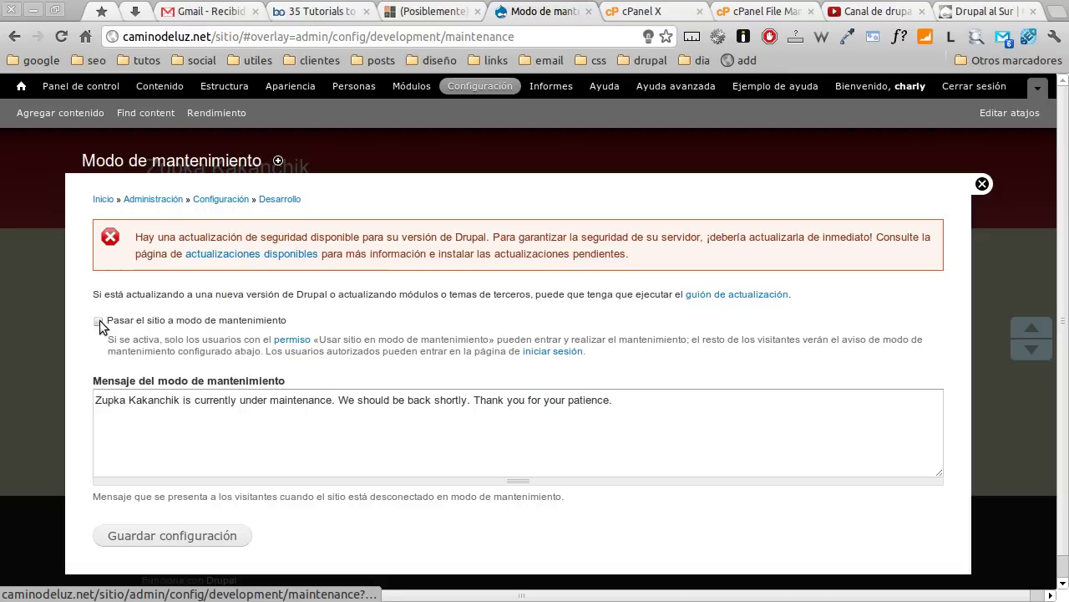
left_click(140, 537)
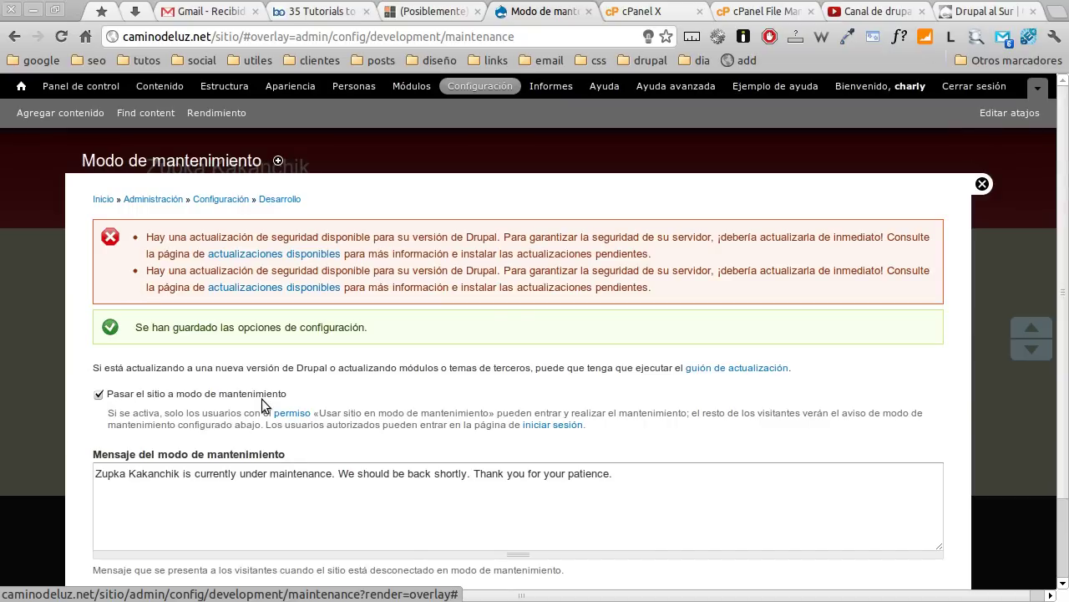
left_click(983, 183)
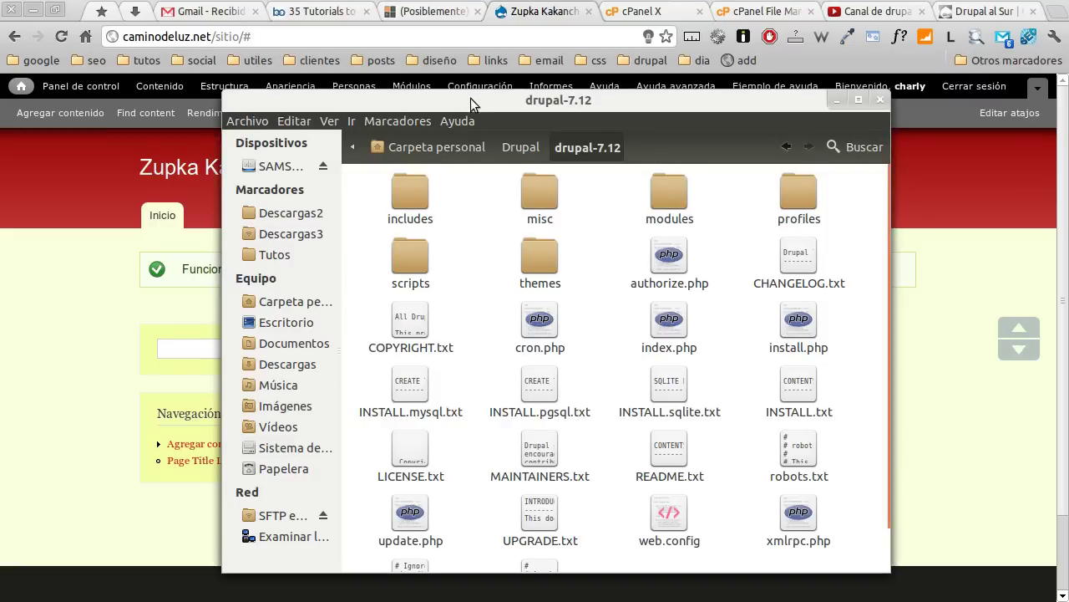
Compress all files and folders in the local drupal-7.12 folder into drupal-7.12.tar.gz in that same folder.
left_click_drag(470, 98, 444, 68)
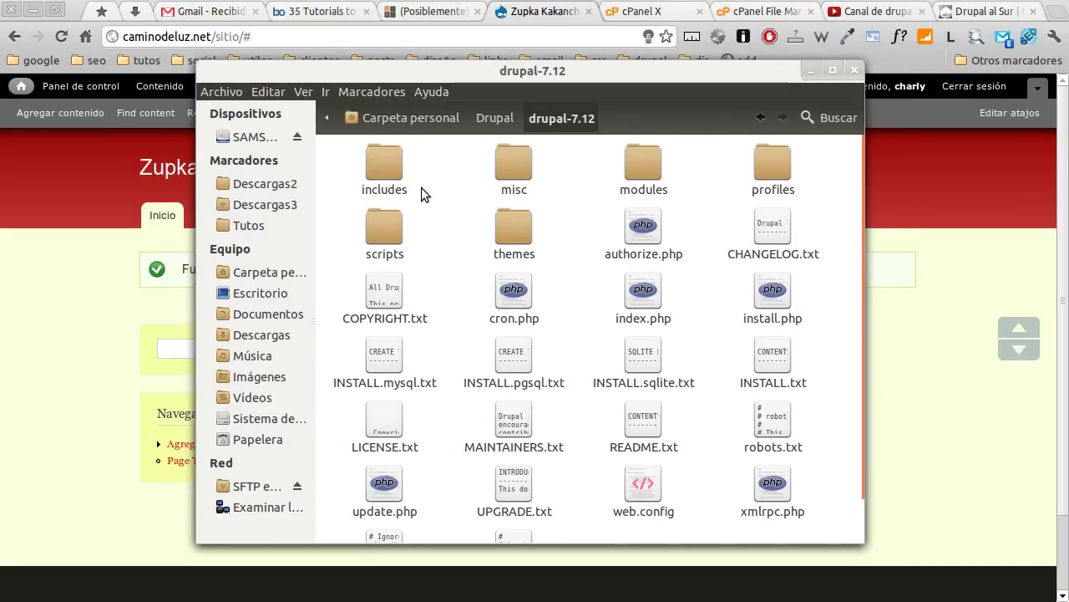
key("ctrl+a")
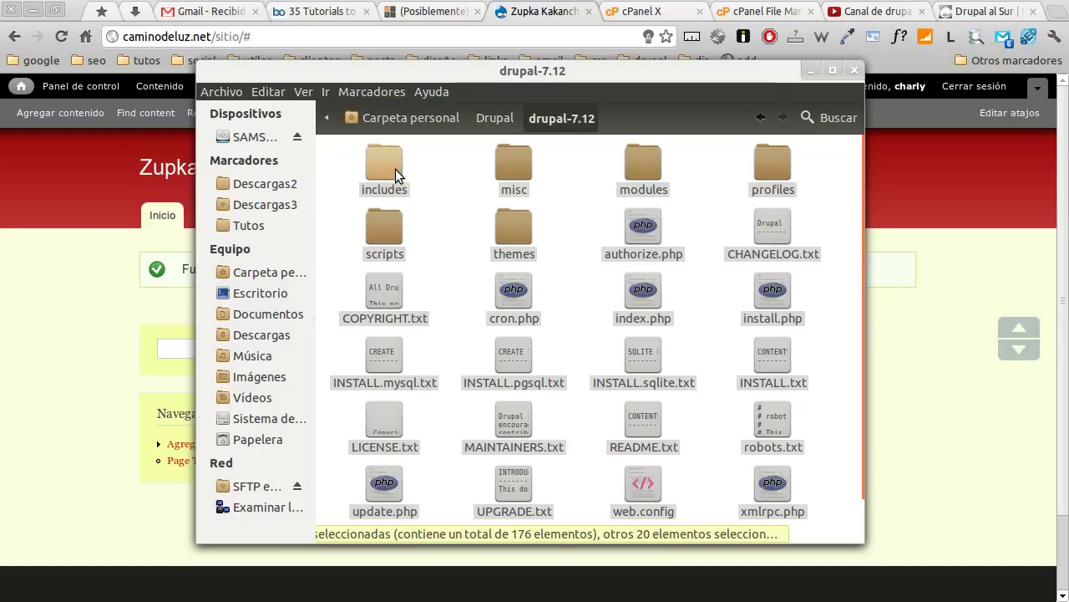
right_click(392, 170)
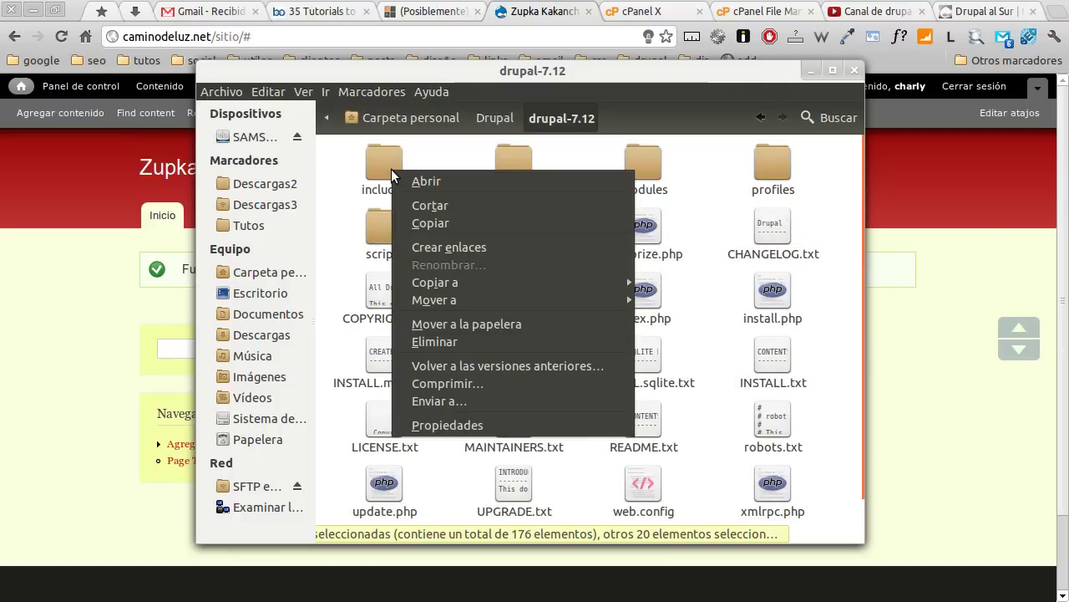
left_click(444, 383)
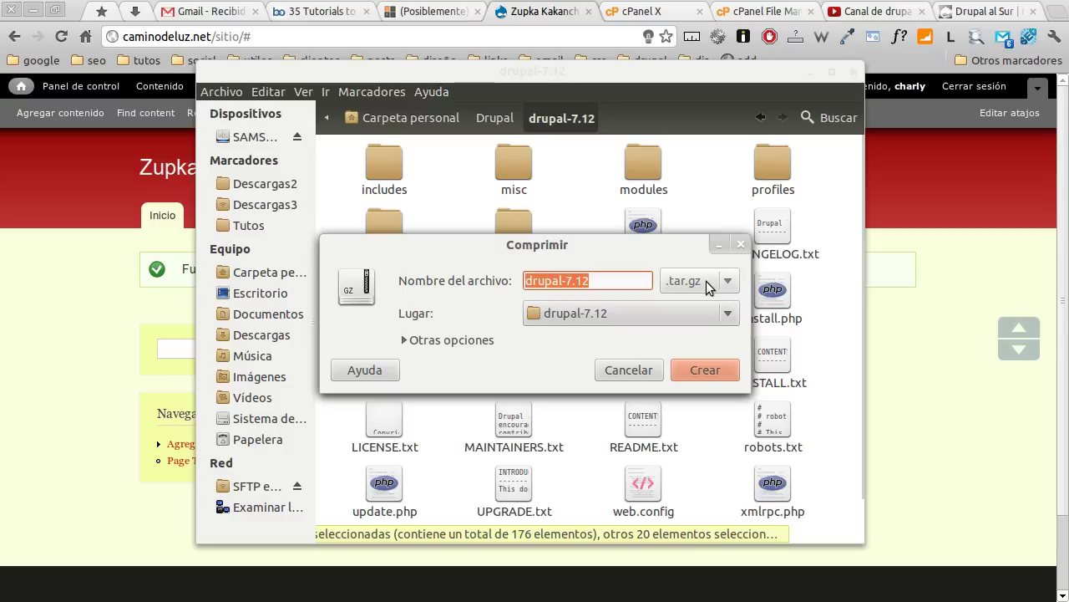
left_click(689, 375)
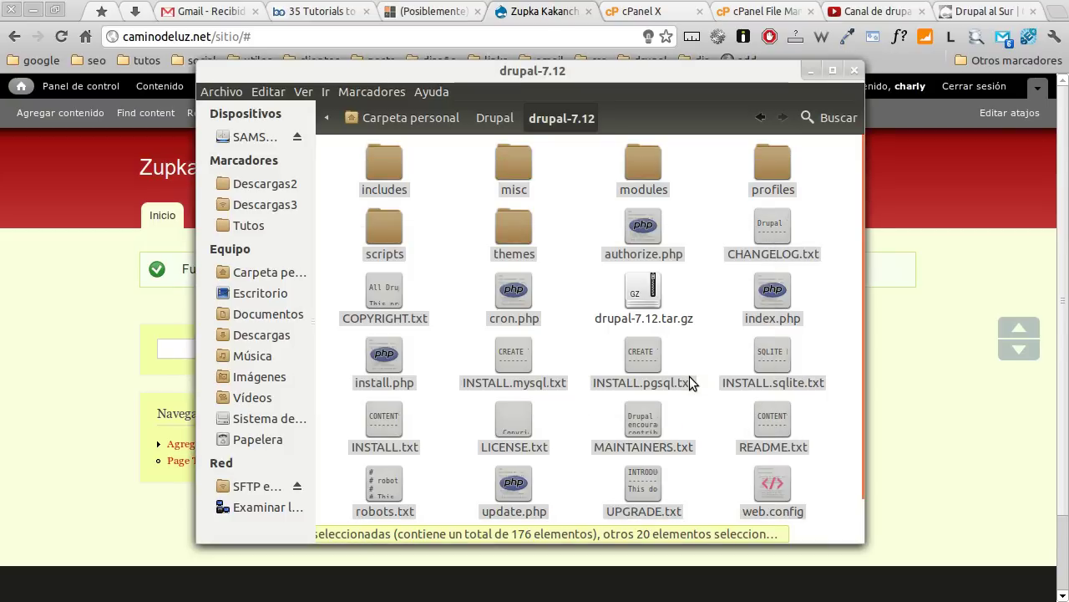
Delete the uncompressed originals from the drupal-7.12 folder, keeping drupal-7.12.tar.gz, and check the archive's contents.
scroll(549, 323, "down", 1)
scroll(549, 323, "up", 1)
scroll(549, 323, "down", 1)
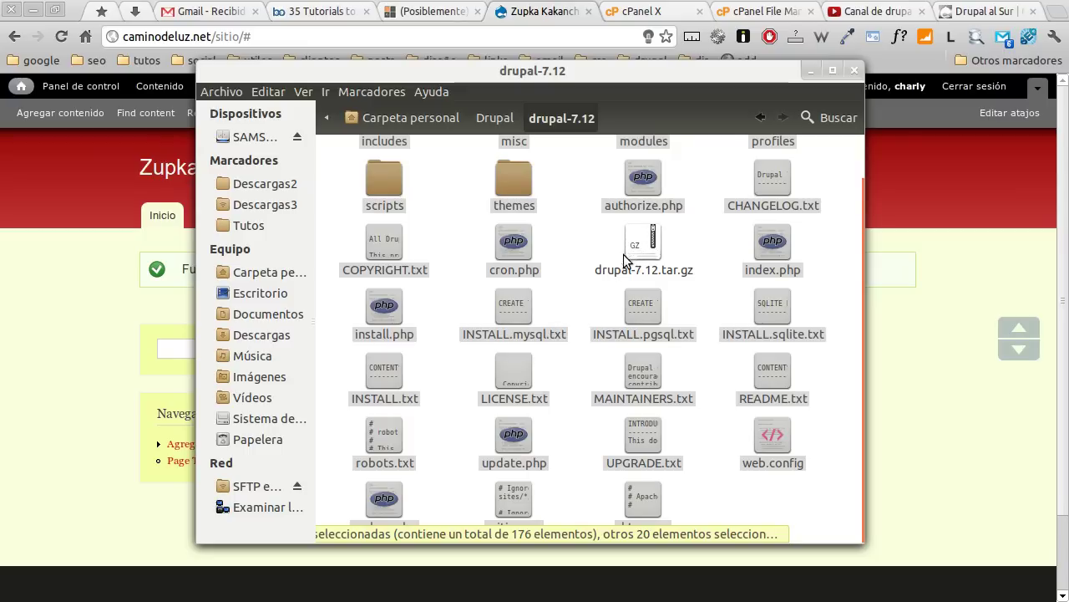
scroll(600, 282, "up", 1)
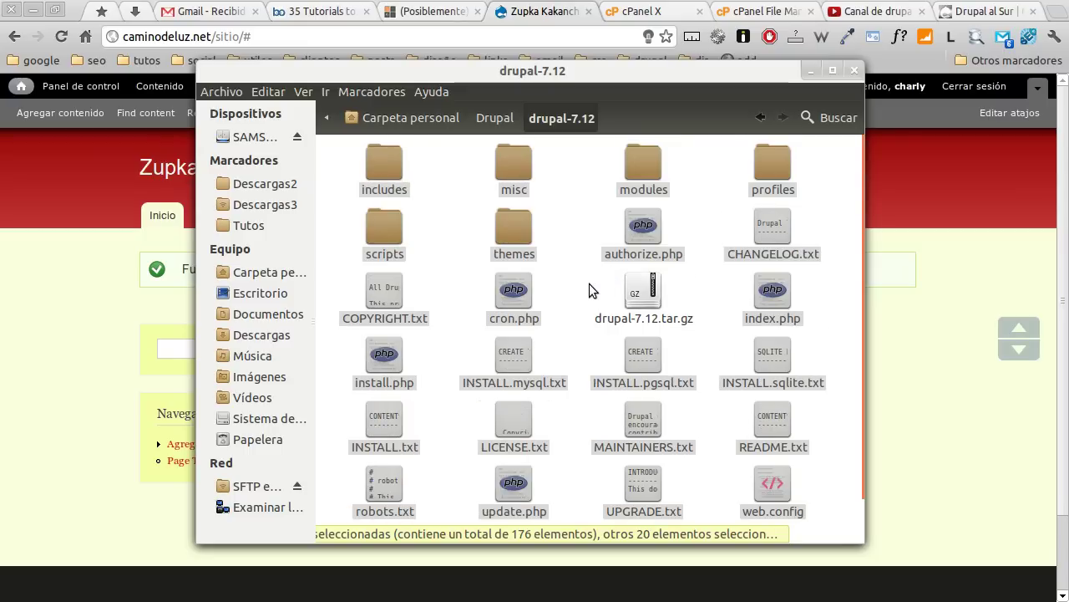
key("Delete")
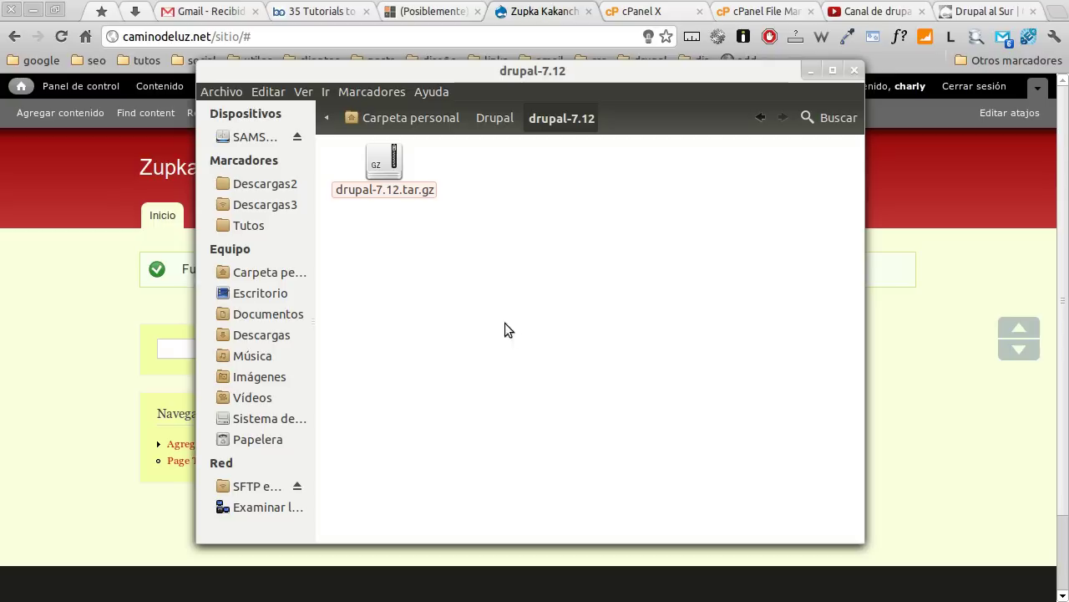
double_click(396, 159)
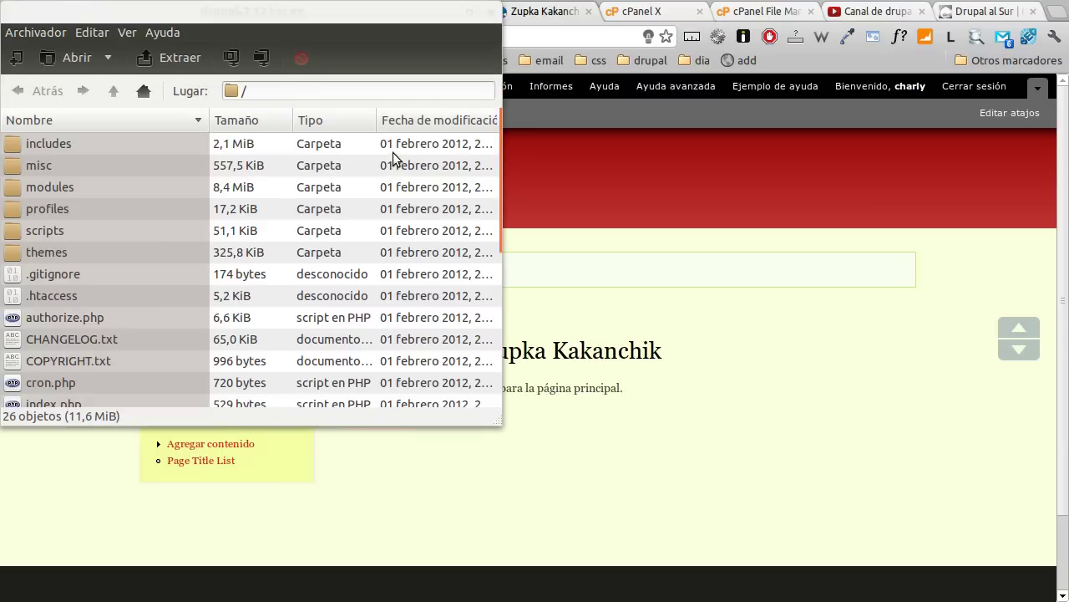
left_click_drag(330, 12, 585, 70)
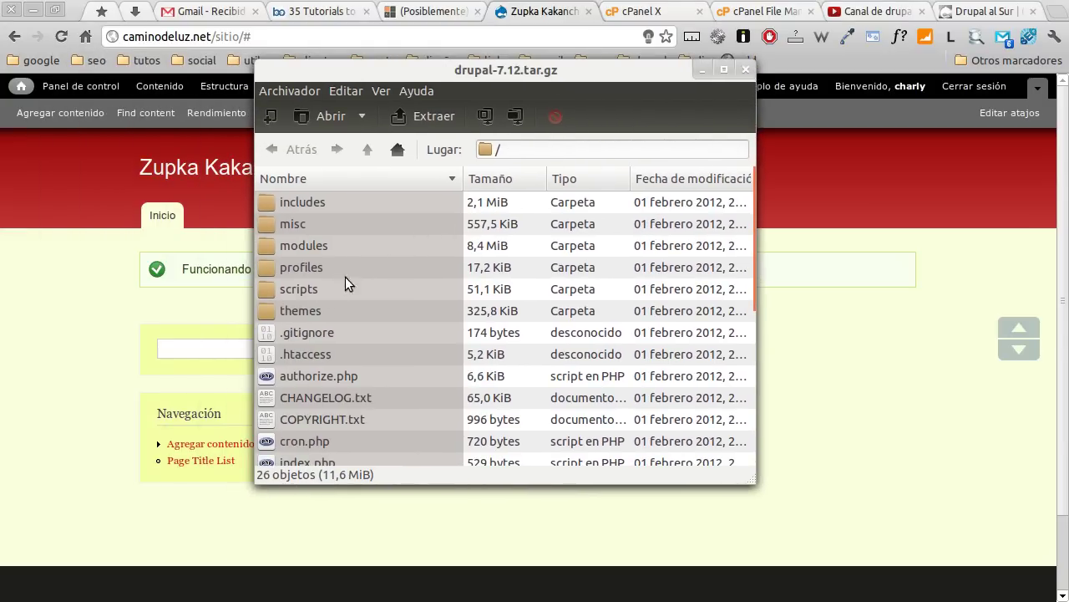
scroll(346, 276, "down", 6)
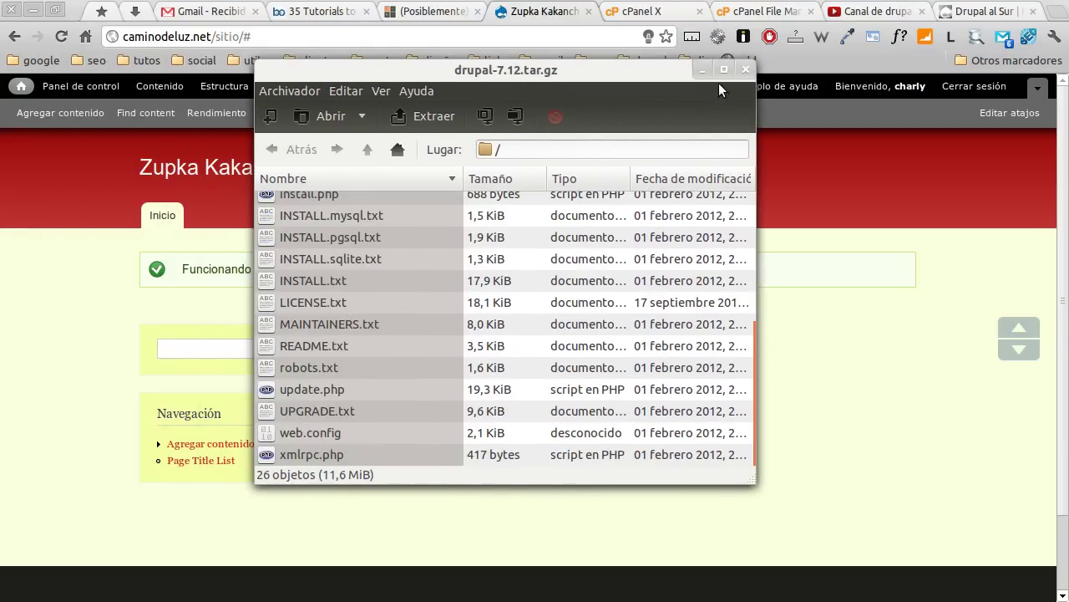
left_click(746, 70)
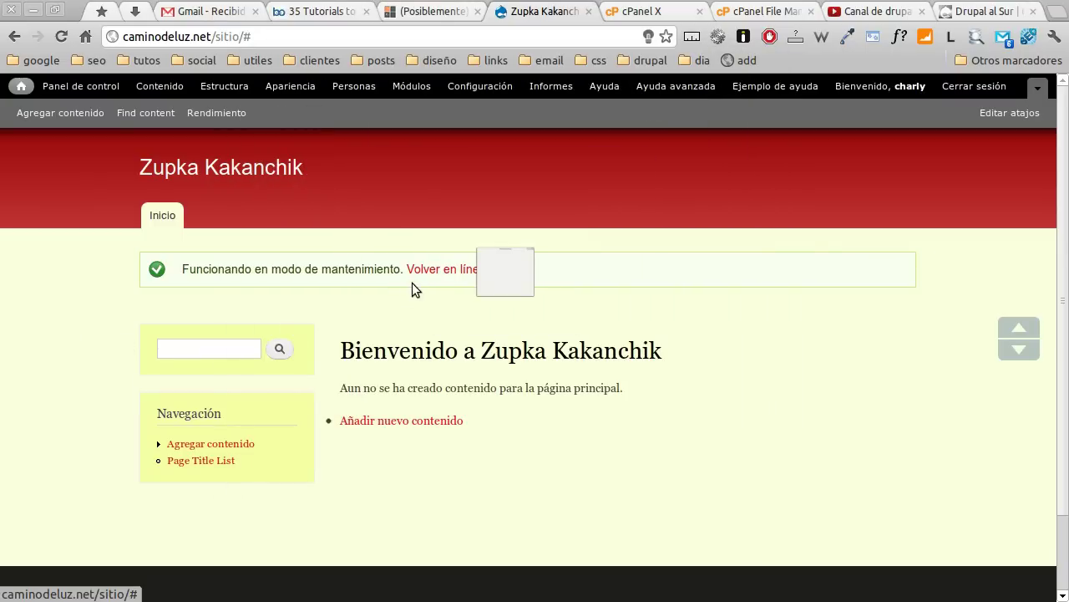
Switch to the cPanel file manager and upload drupal-7.12.tar.gz from the local Drupal/drupal-7.12 folder to public_html/sitio, returning to the file listing.
left_click(744, 14)
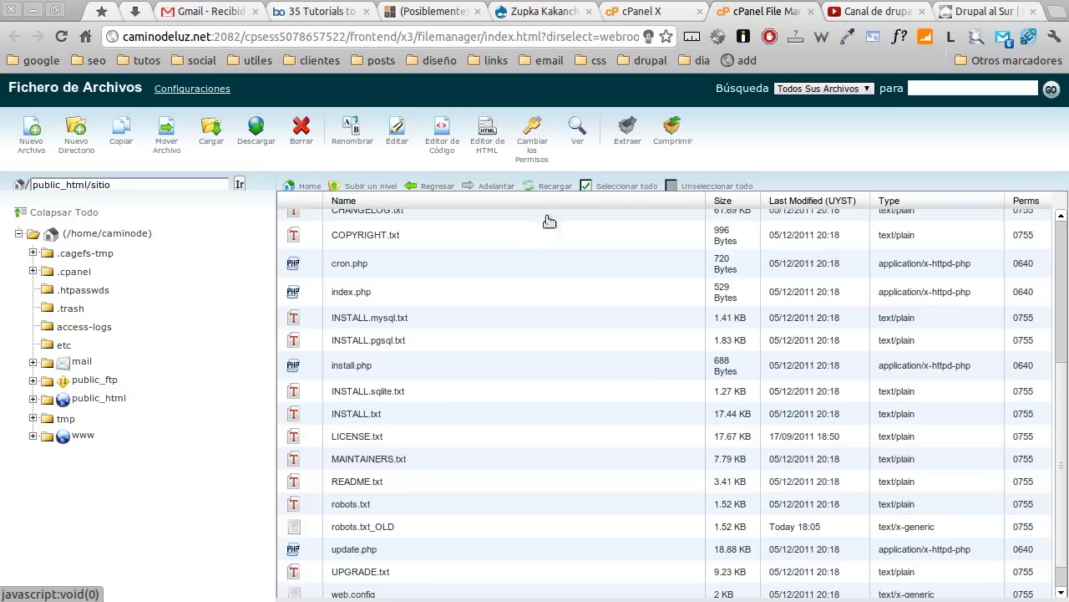
scroll(491, 329, "down", 1)
scroll(491, 336, "up", 4)
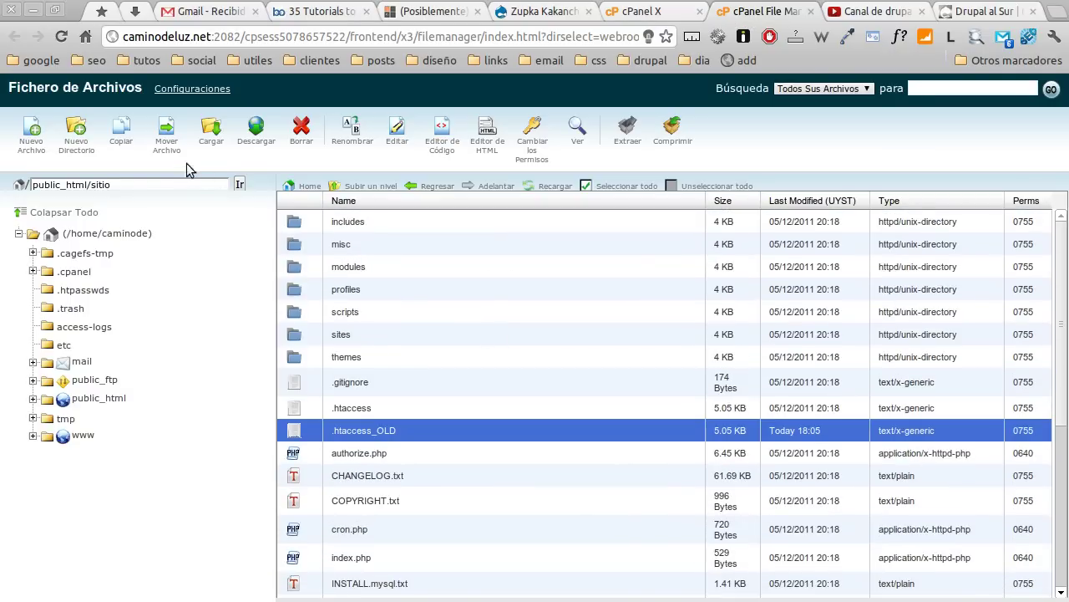
left_click(209, 138)
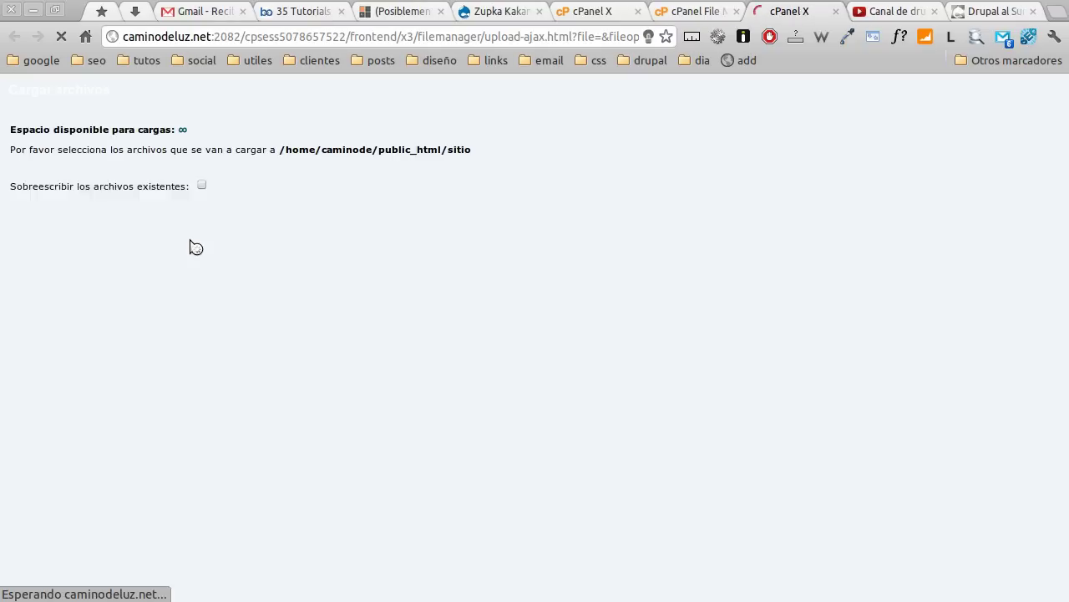
left_click(91, 171)
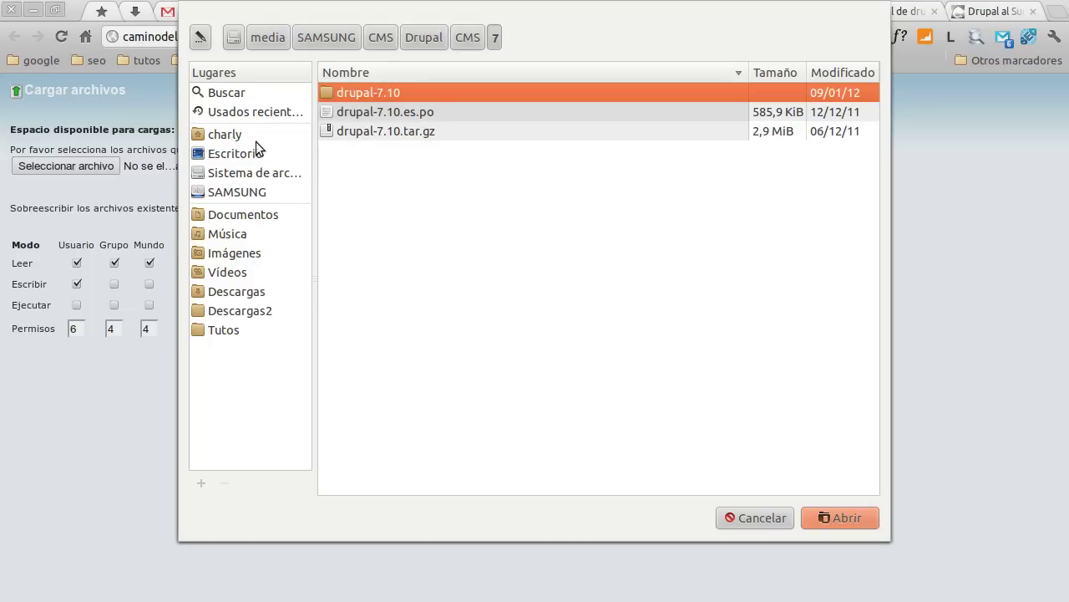
left_click(255, 142)
double_click(345, 152)
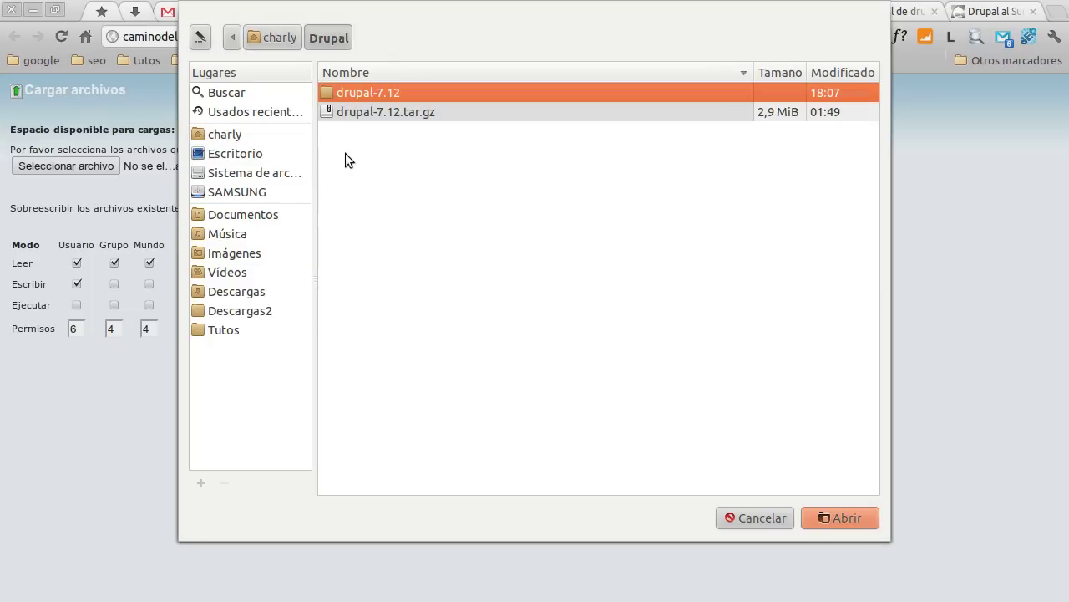
double_click(359, 91)
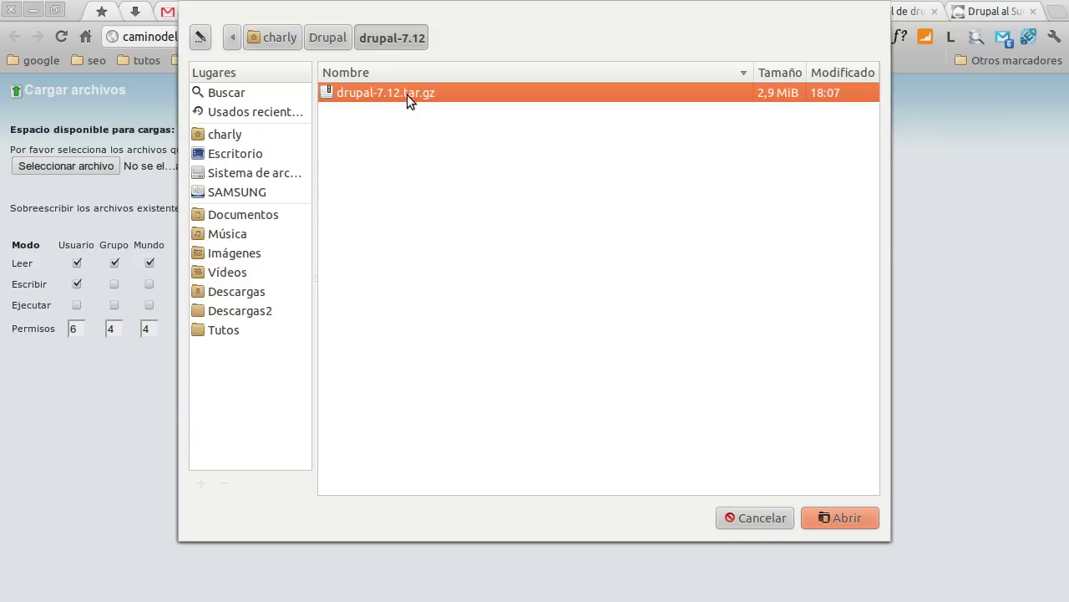
left_click(835, 517)
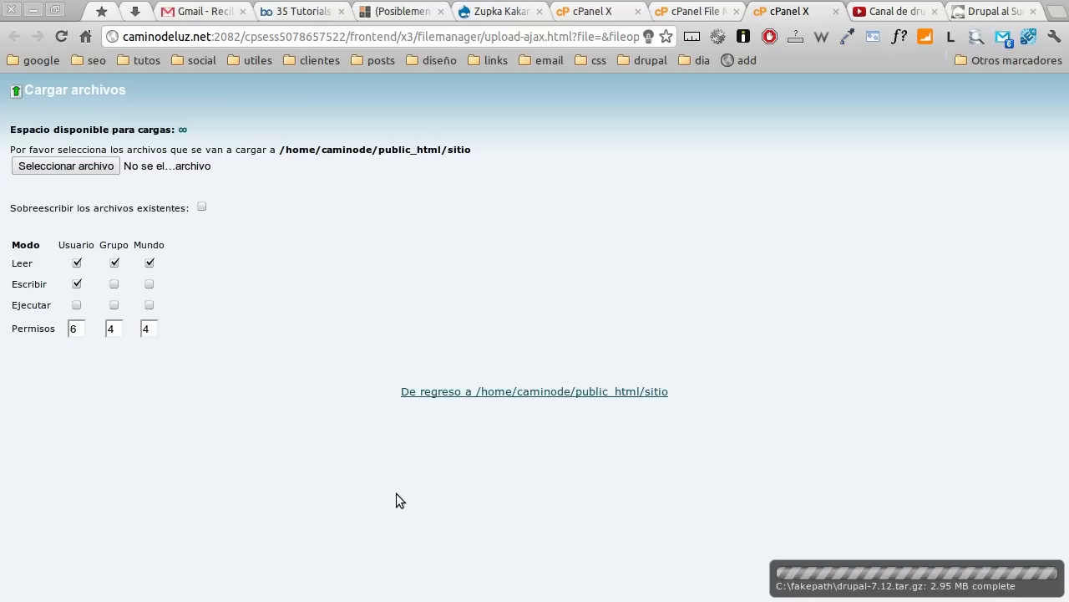
left_click(479, 397)
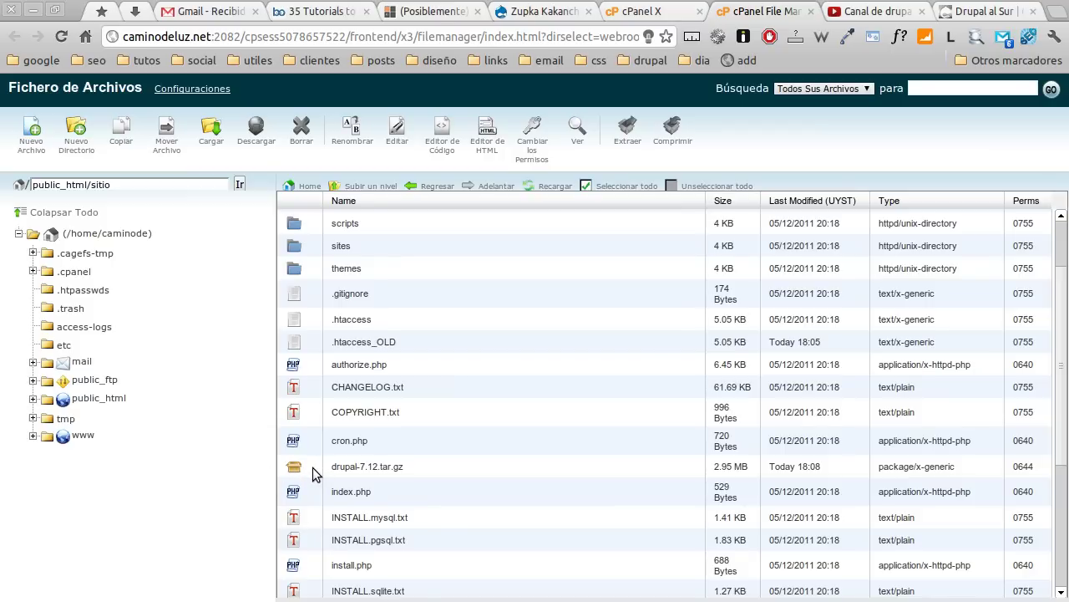
Delete everything in public_html/sitio except the sites folder, .htaccess_OLD, robots.txt_OLD and drupal-7.12.tar.gz.
scroll(360, 430, "up", 2)
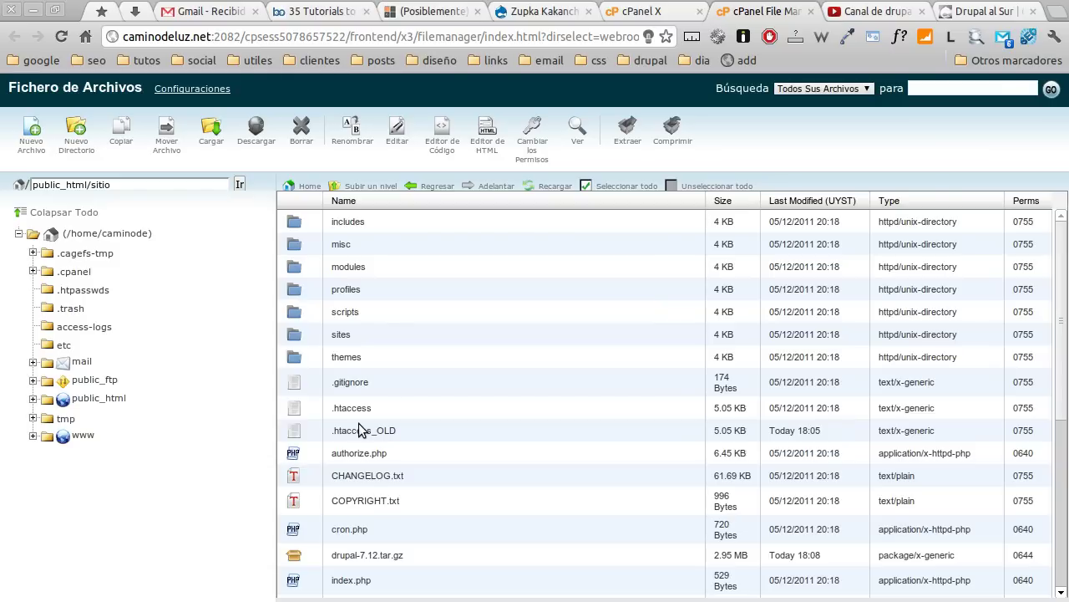
left_click(587, 187)
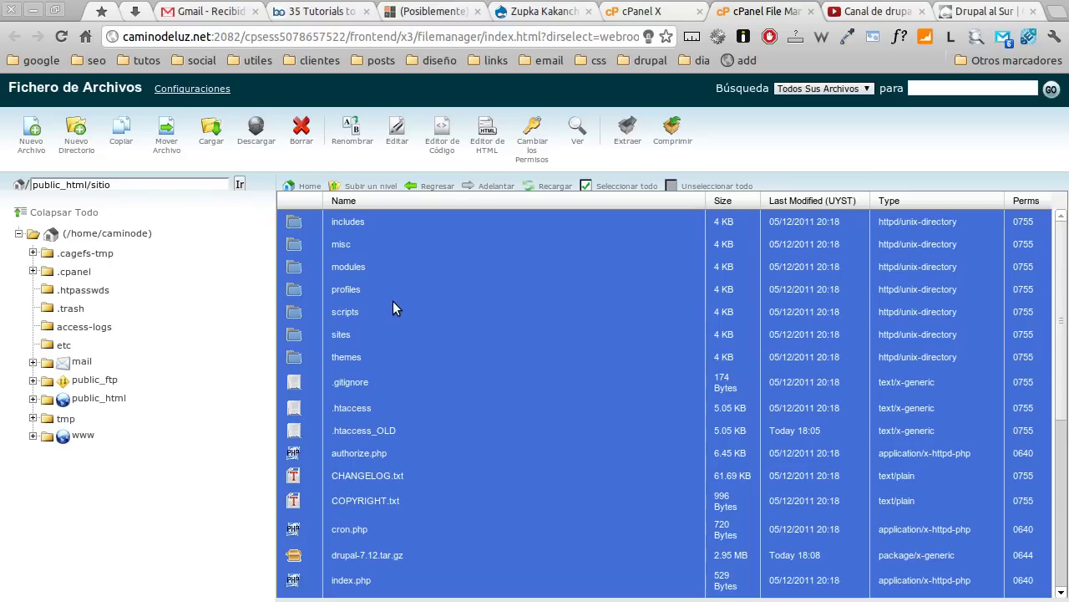
left_click(303, 430, "ctrl")
scroll(485, 290, "down", 1)
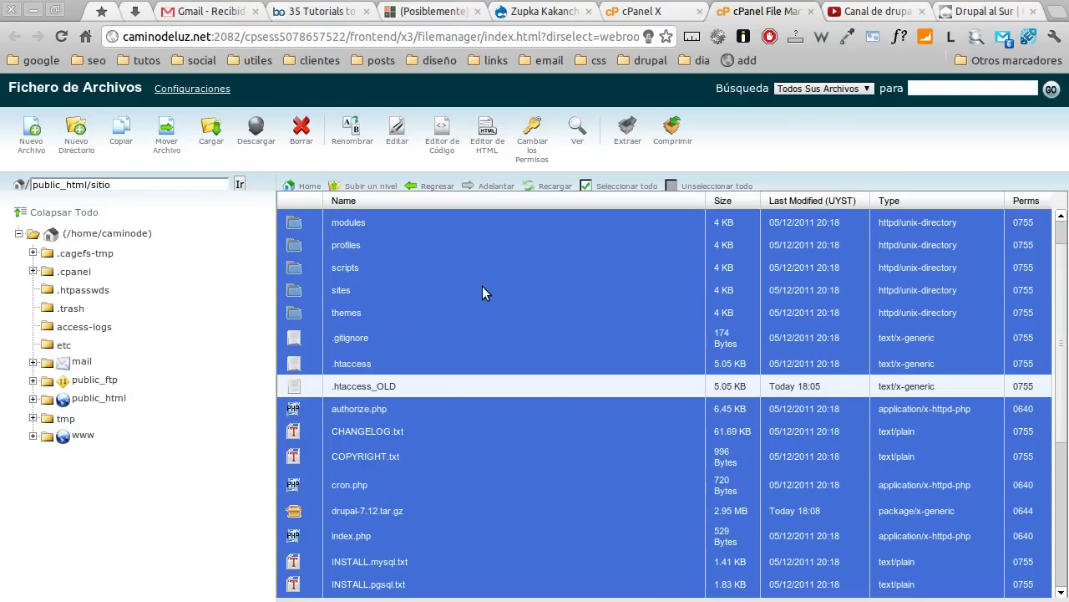
scroll(483, 287, "down", 1)
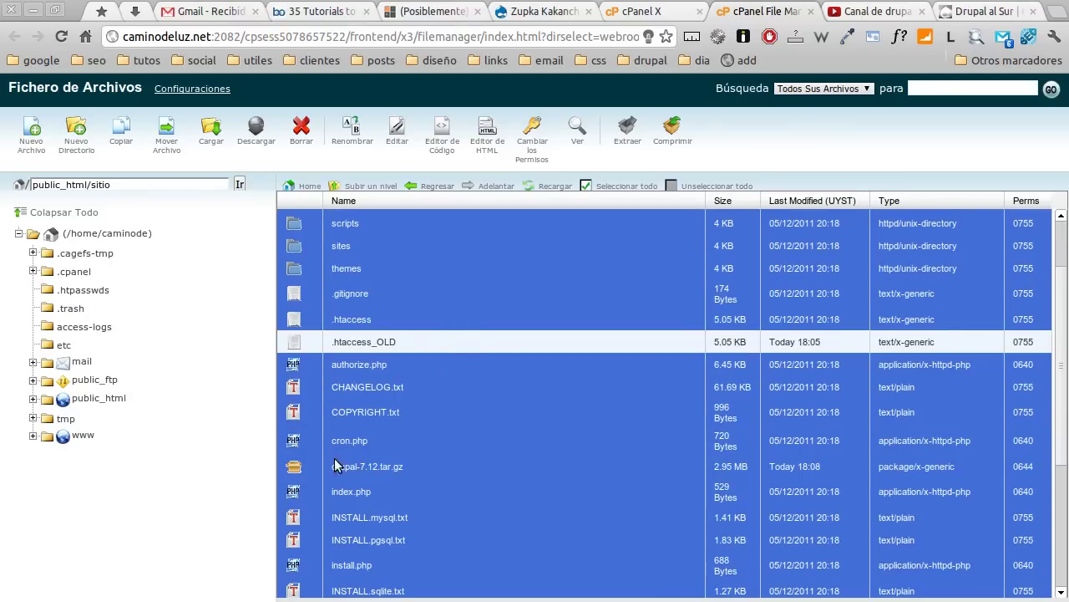
left_click(303, 468, "ctrl")
scroll(426, 343, "down", 1)
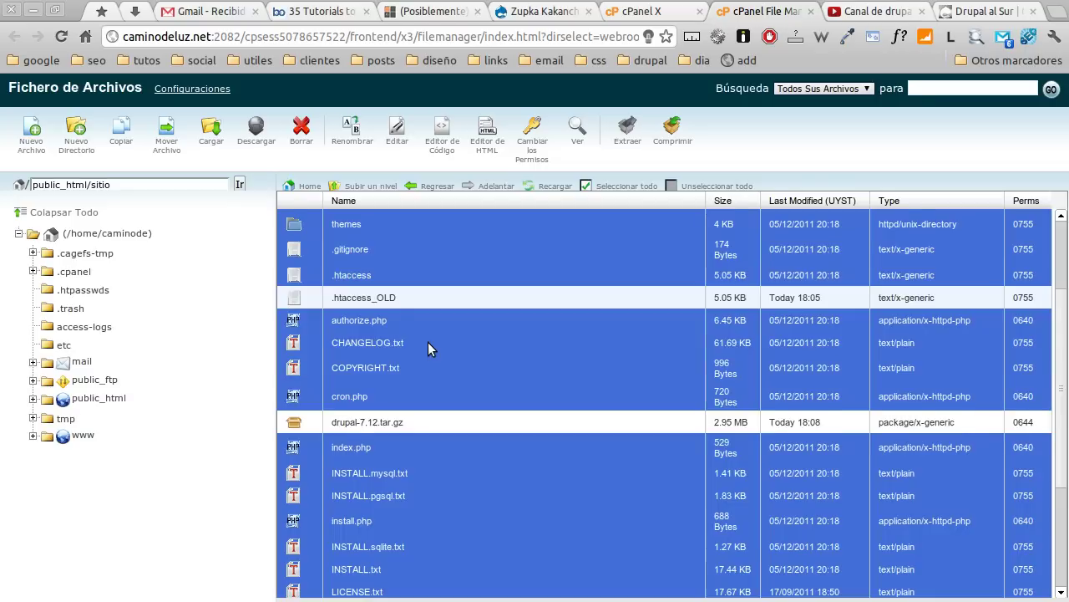
scroll(427, 342, "down", 2)
scroll(427, 342, "down", 2)
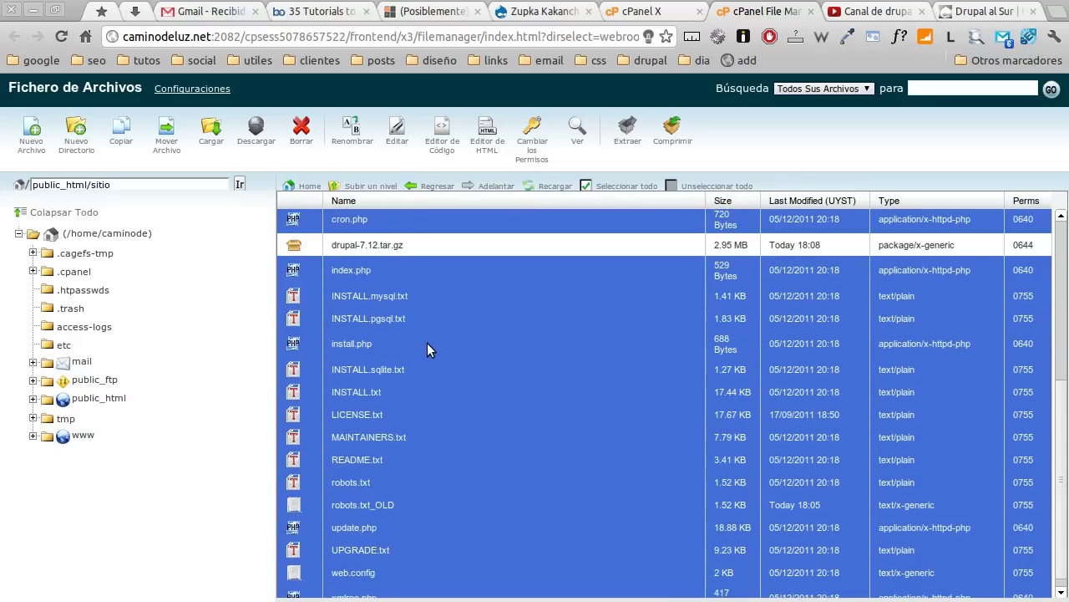
left_click(294, 496, "ctrl")
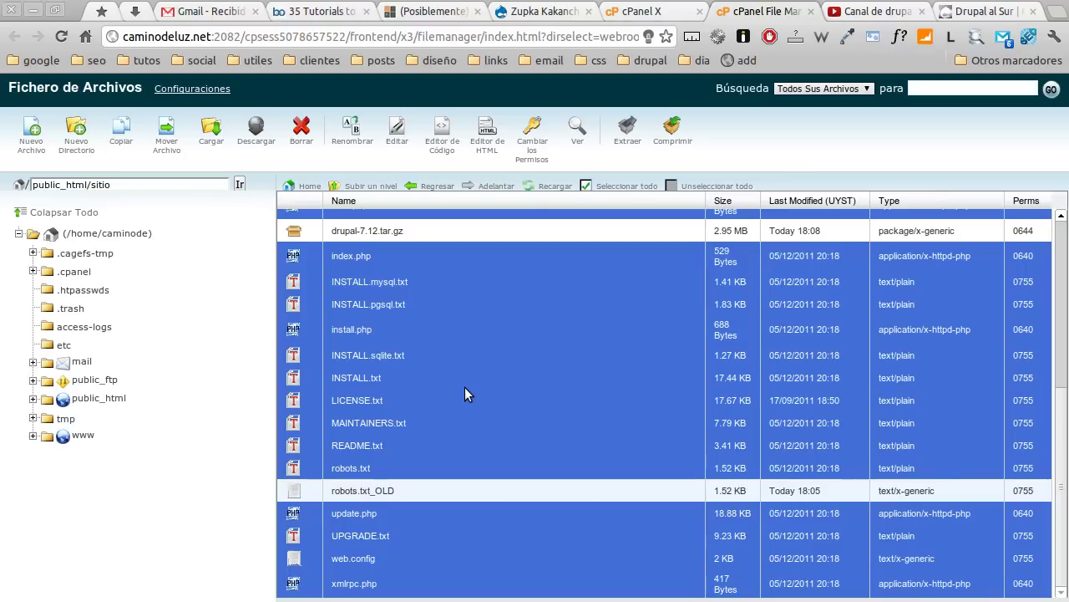
scroll(465, 387, "up", 2)
scroll(464, 387, "up", 3)
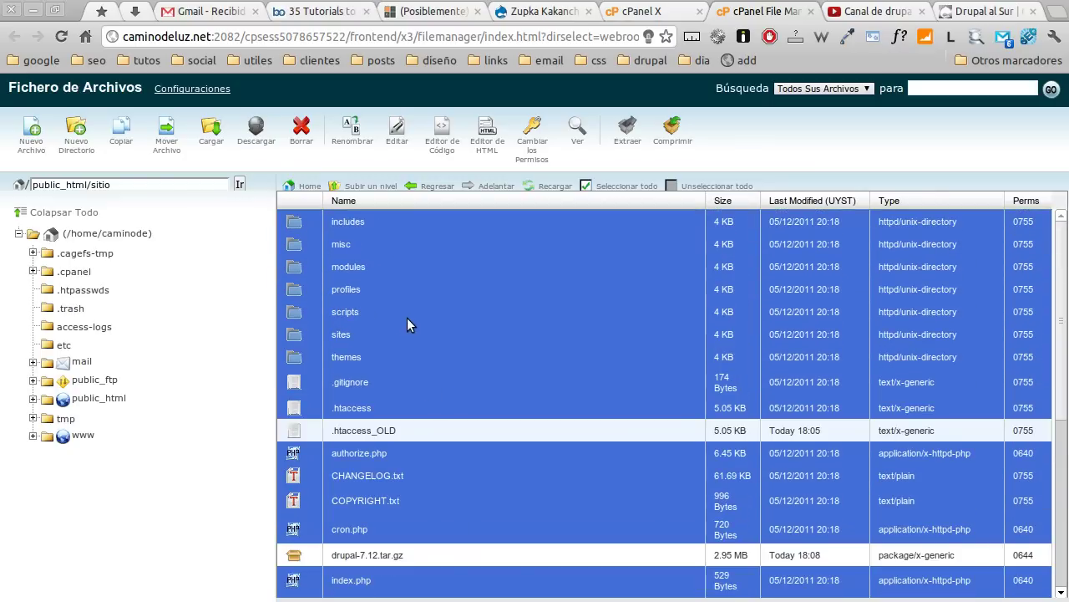
left_click(315, 334, "ctrl")
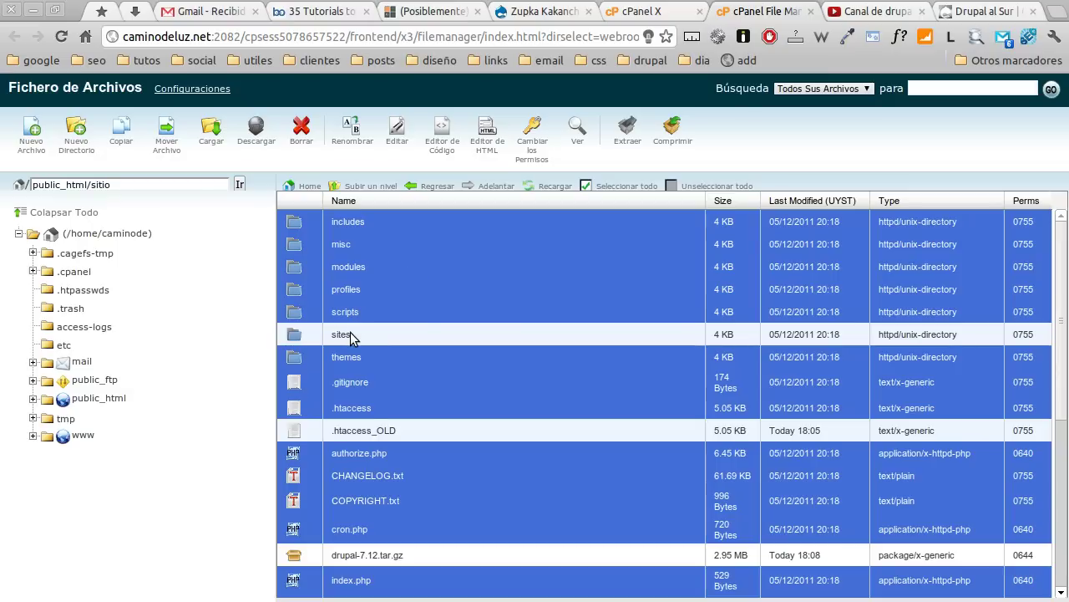
scroll(443, 351, "down", 2)
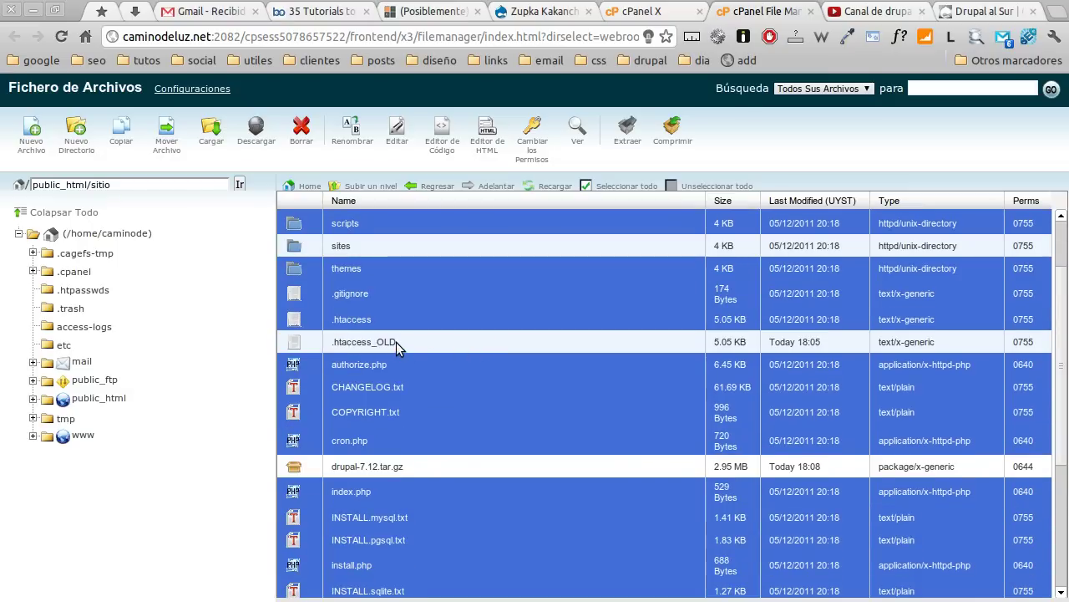
scroll(396, 342, "down", 3)
scroll(377, 473, "down", 2)
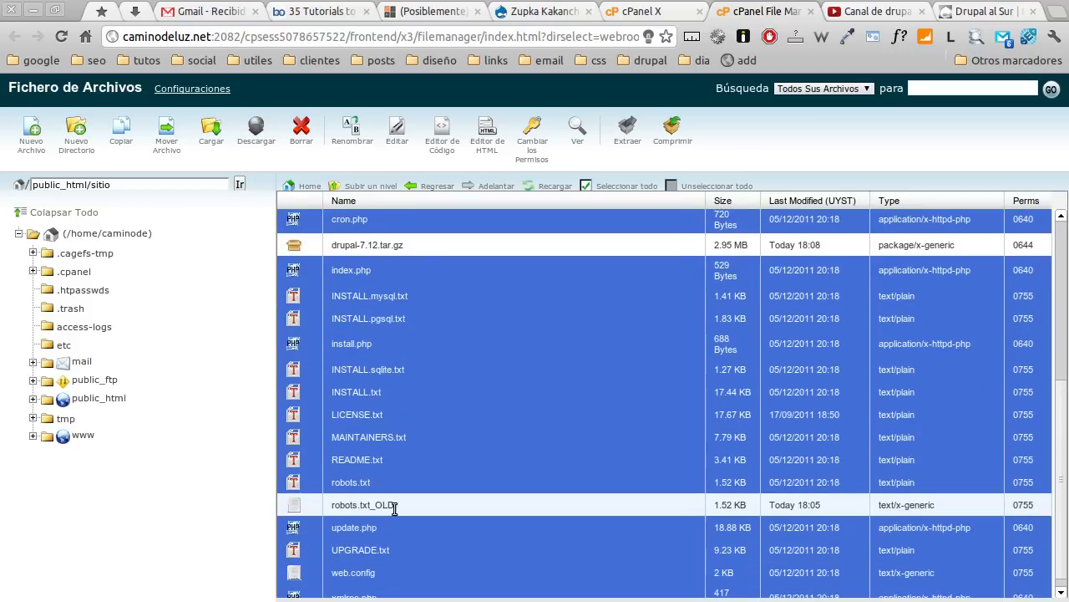
scroll(444, 351, "up", 2)
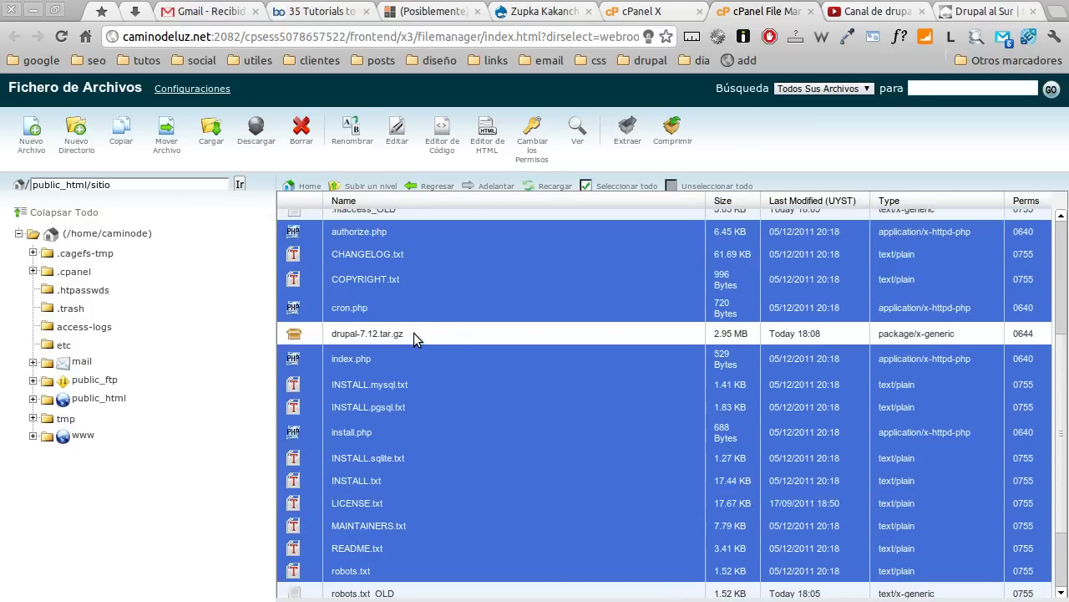
scroll(413, 333, "up", 3)
scroll(414, 338, "up", 1)
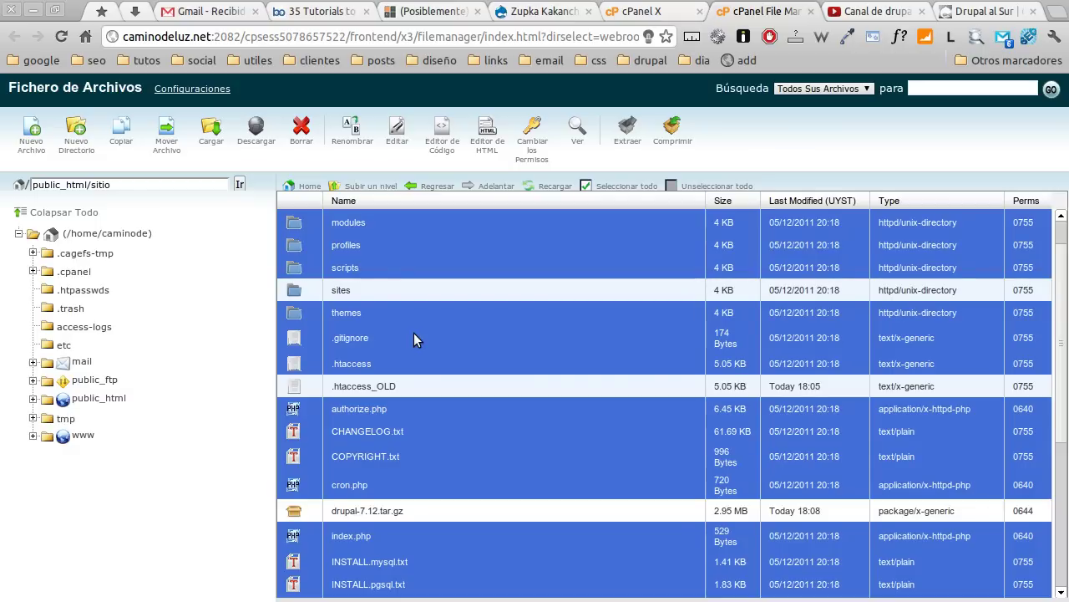
scroll(413, 332, "up", 1)
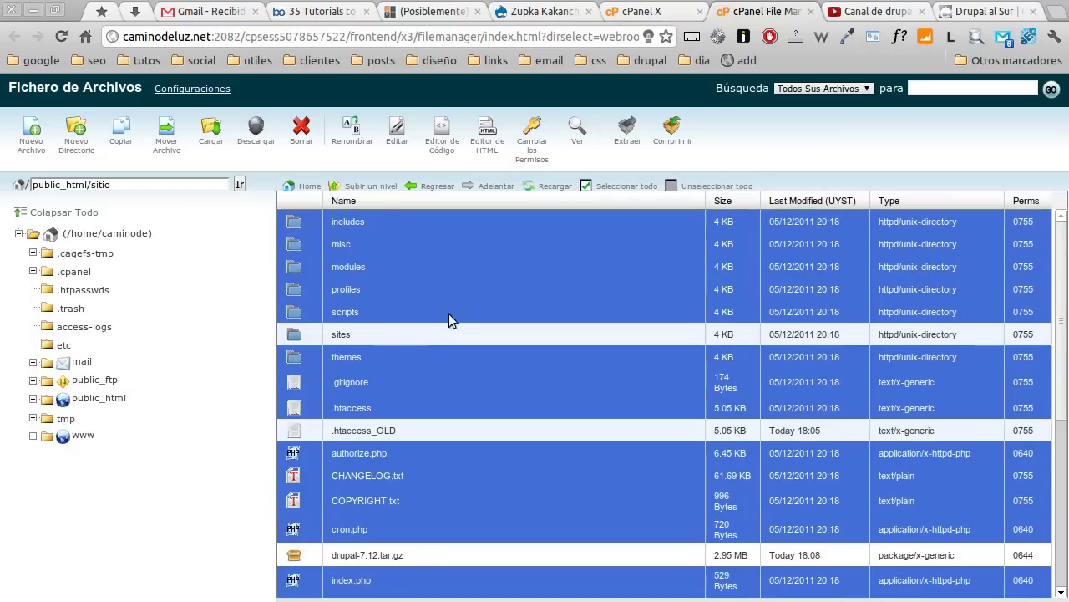
left_click(300, 142)
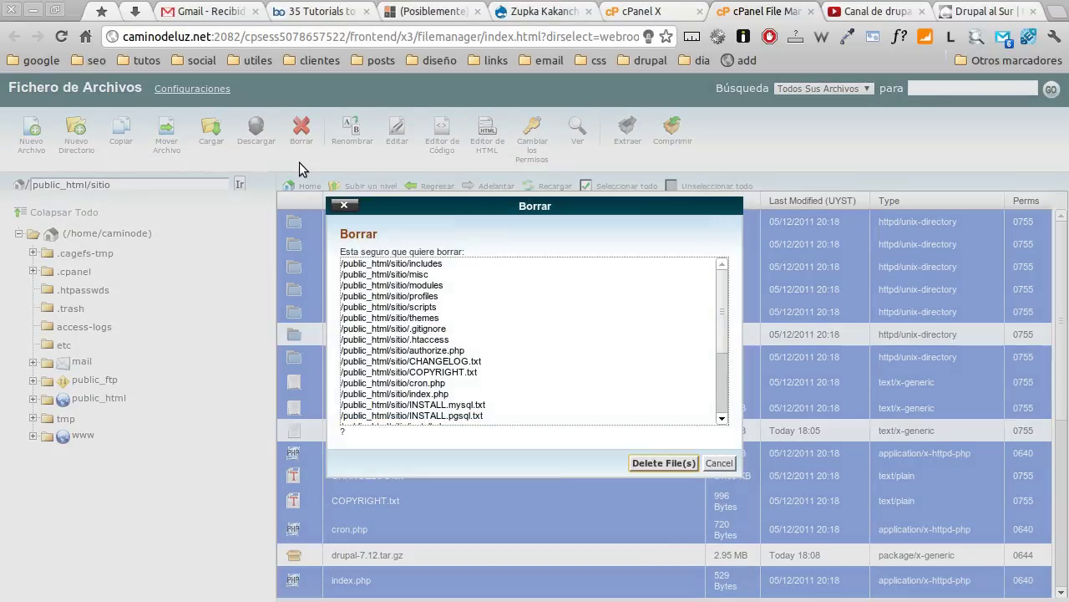
left_click(681, 463)
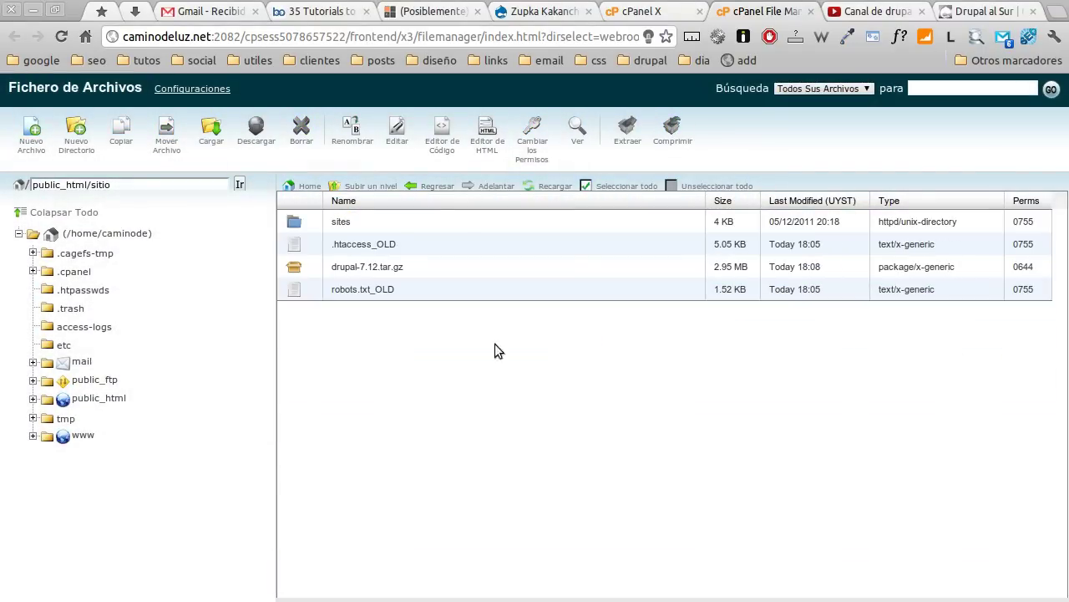
Extract drupal-7.12.tar.gz into /public_html/sitio and reload the file listing to check the extracted files.
left_click(299, 268)
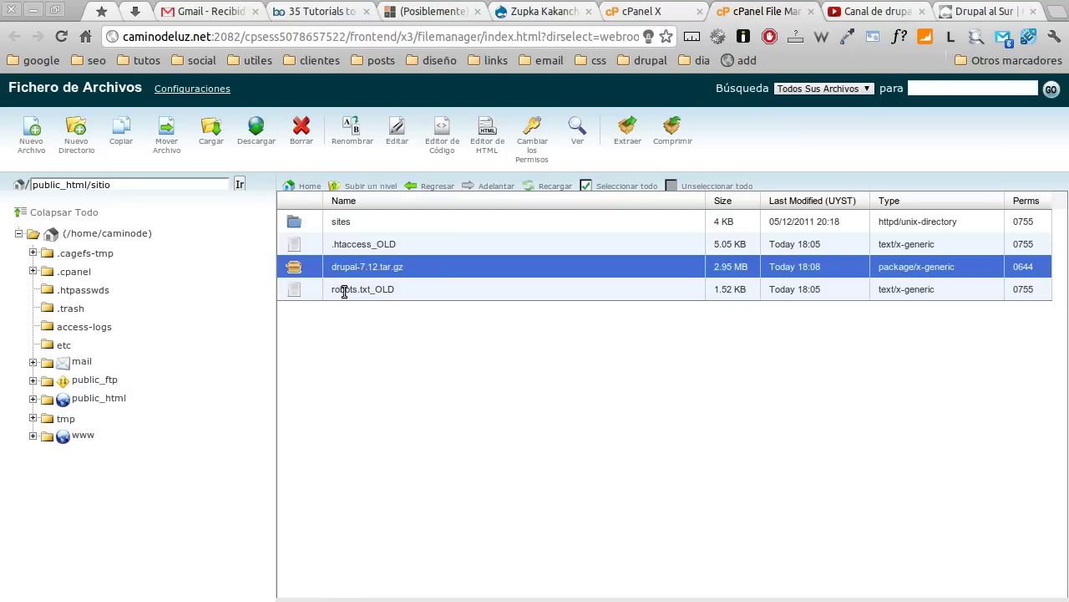
left_click(621, 141)
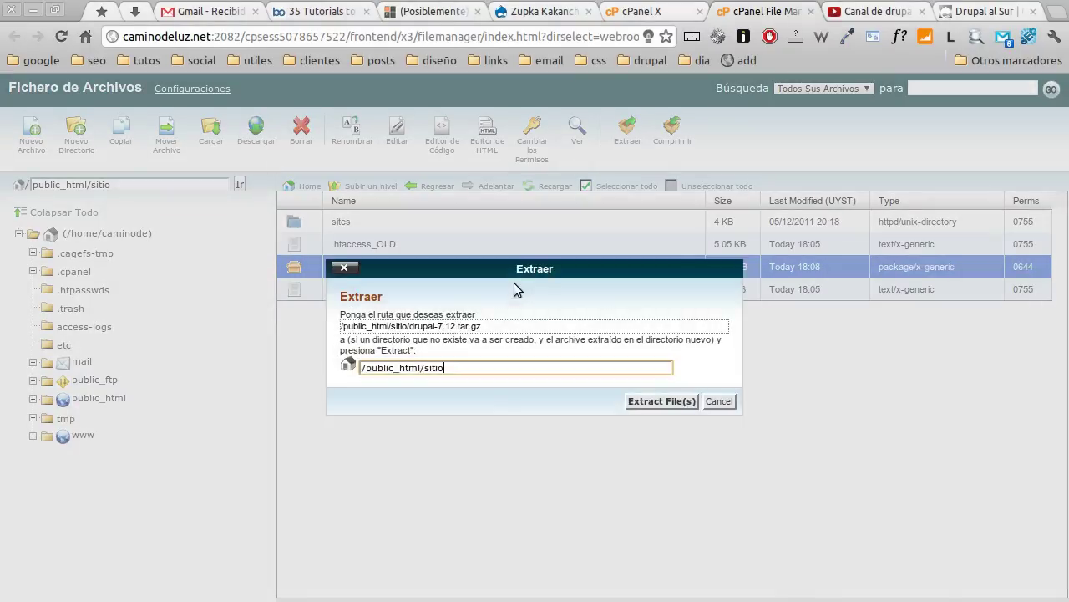
left_click(631, 404)
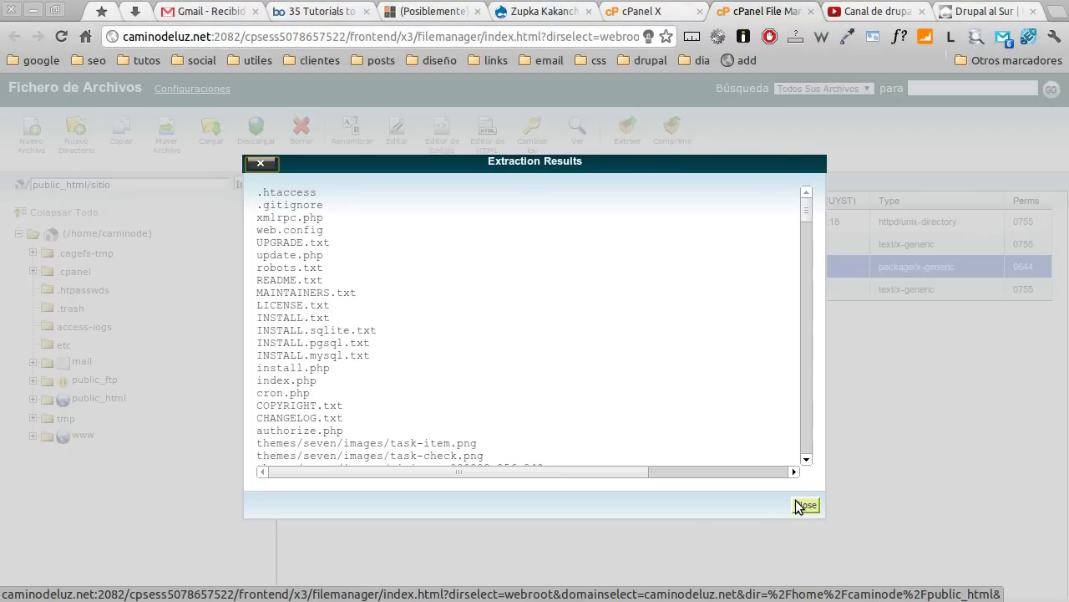
left_click(796, 502)
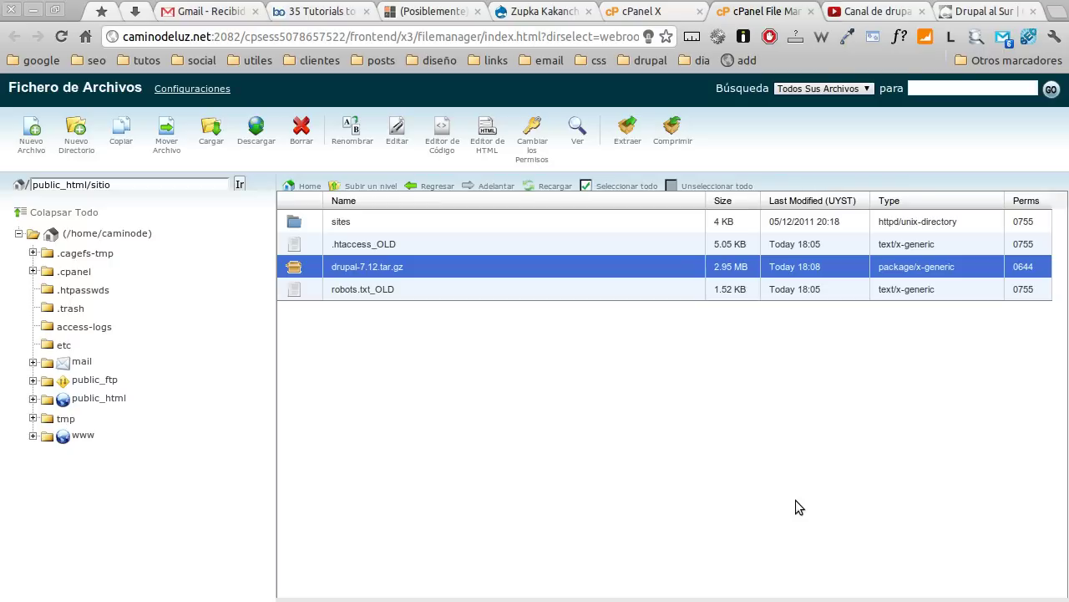
left_click(554, 186)
scroll(435, 293, "down", 4)
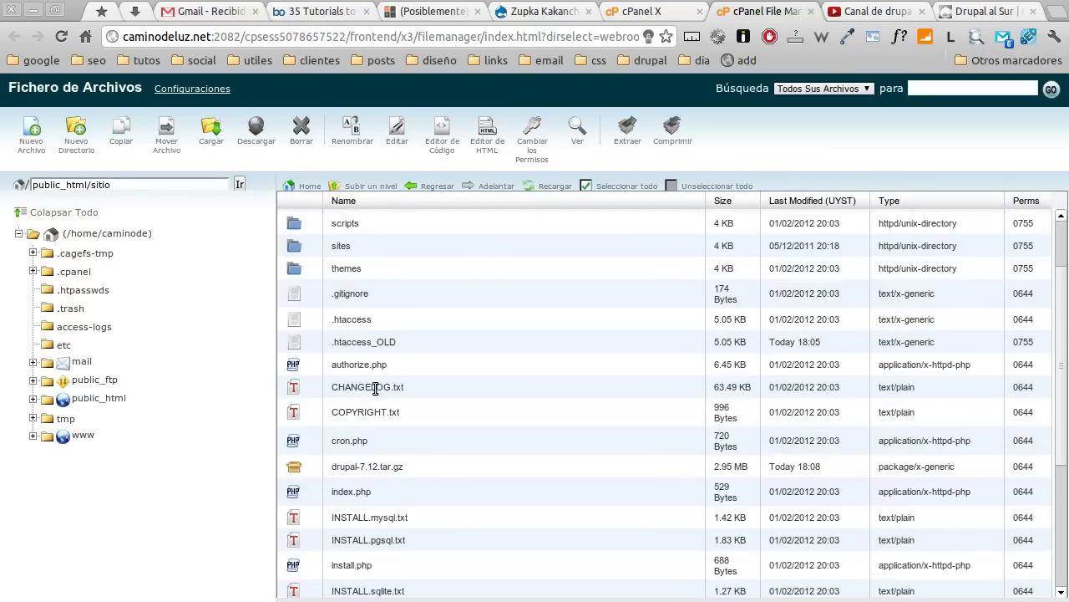
scroll(406, 403, "up", 5)
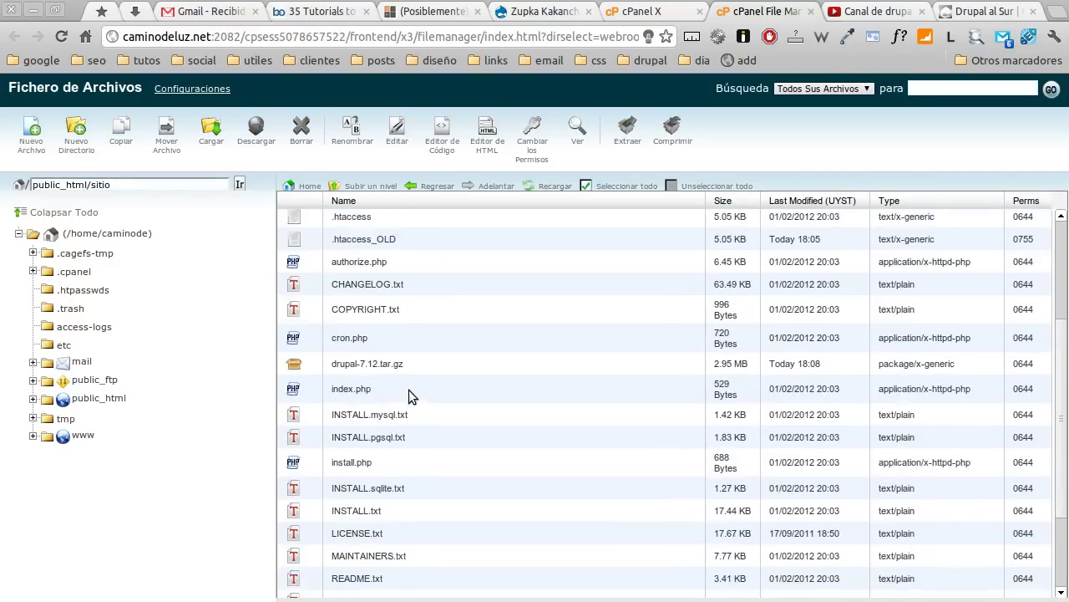
Switch to the Drupal site, open caminodeluz.net/sitio/update.php and apply the pending database updates.
left_click(543, 12)
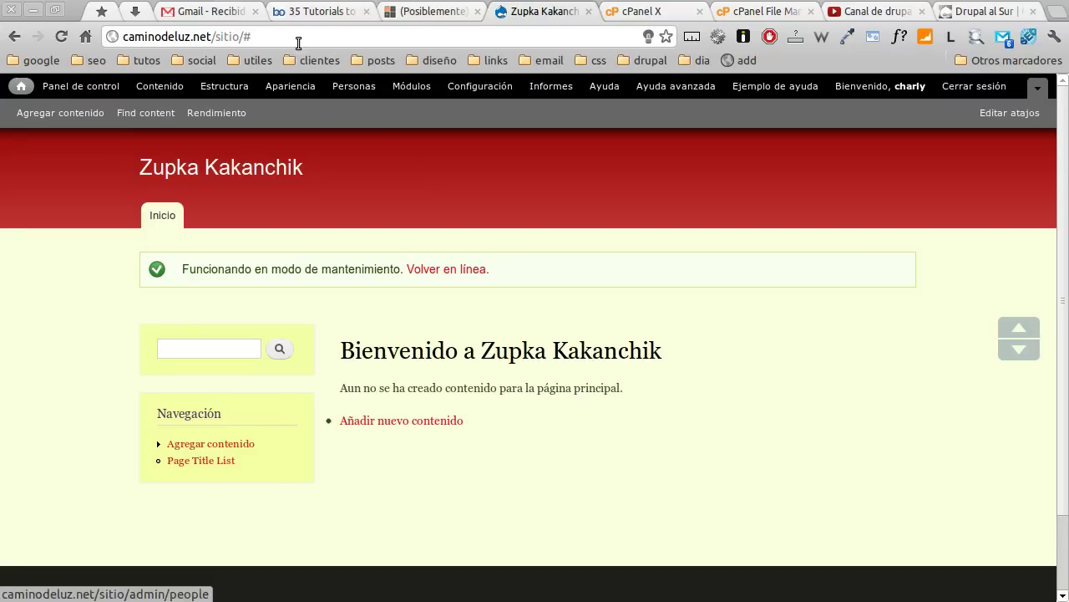
double_click(247, 36)
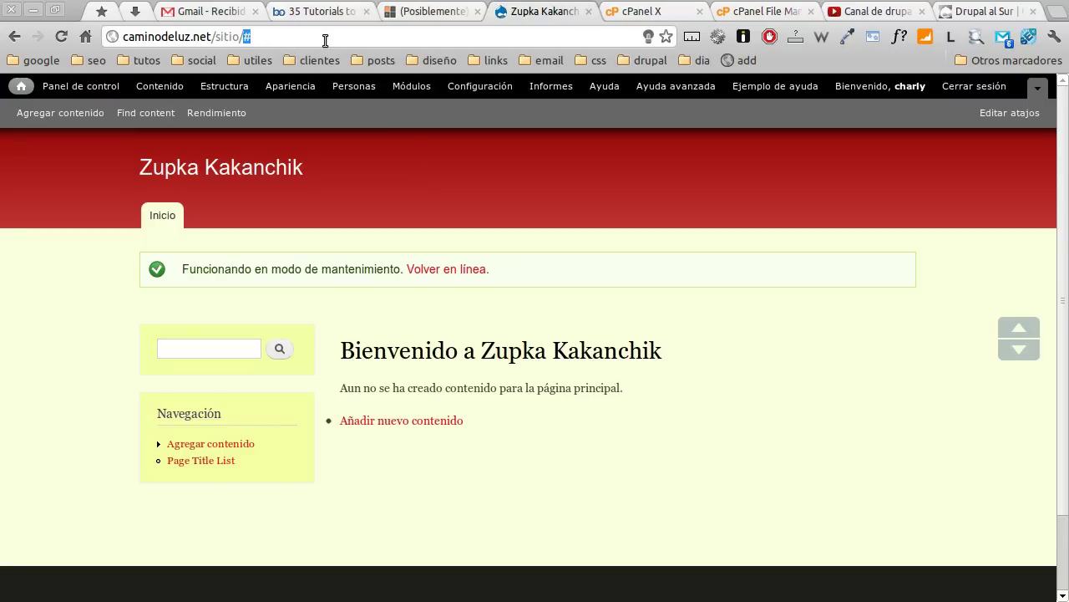
key("BackSpace")
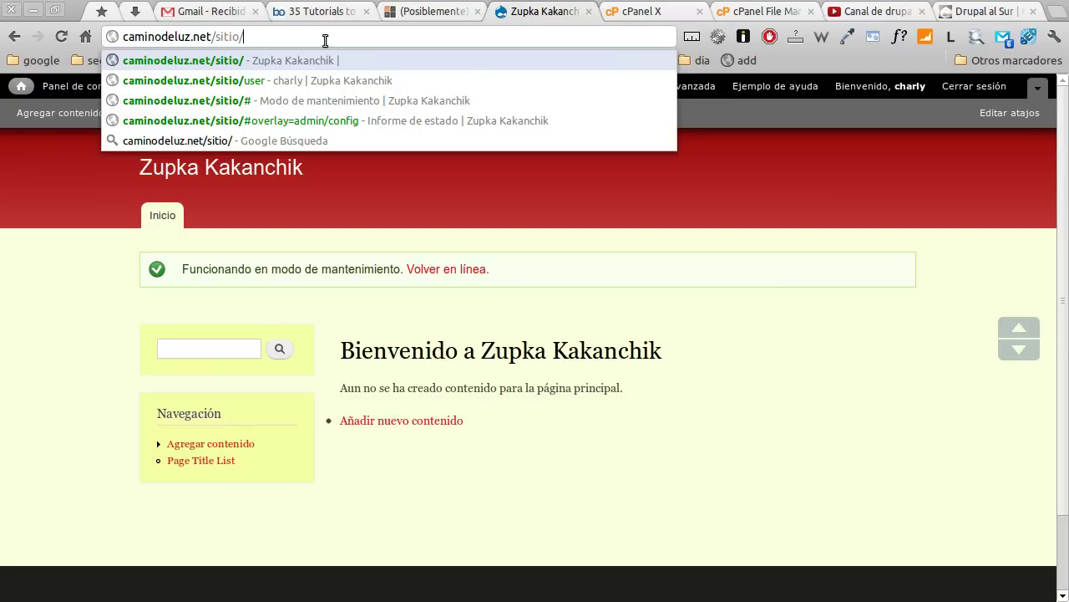
type("update.p")
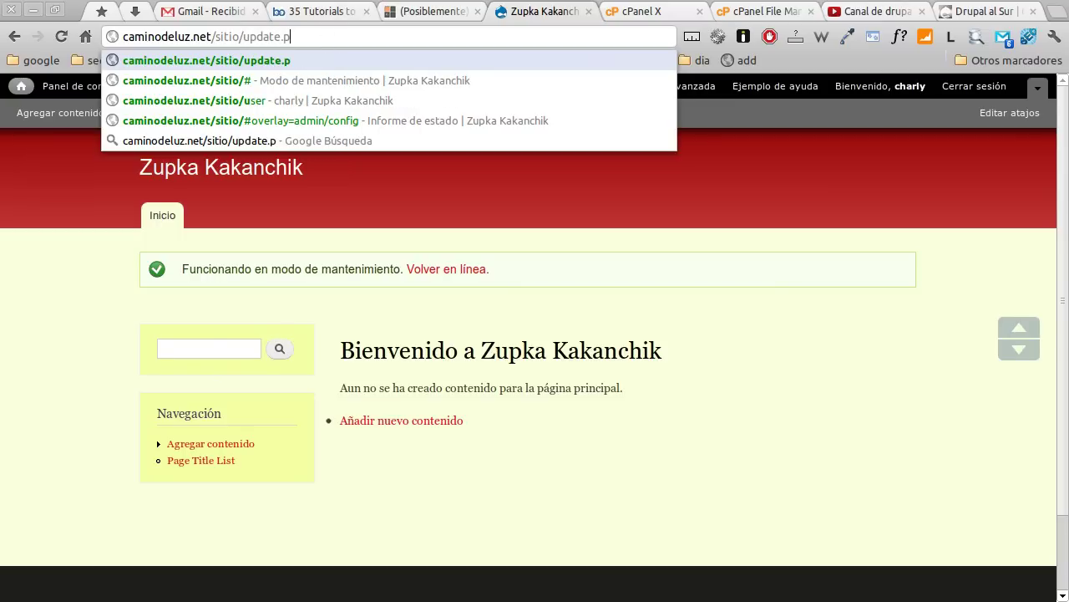
type("hp")
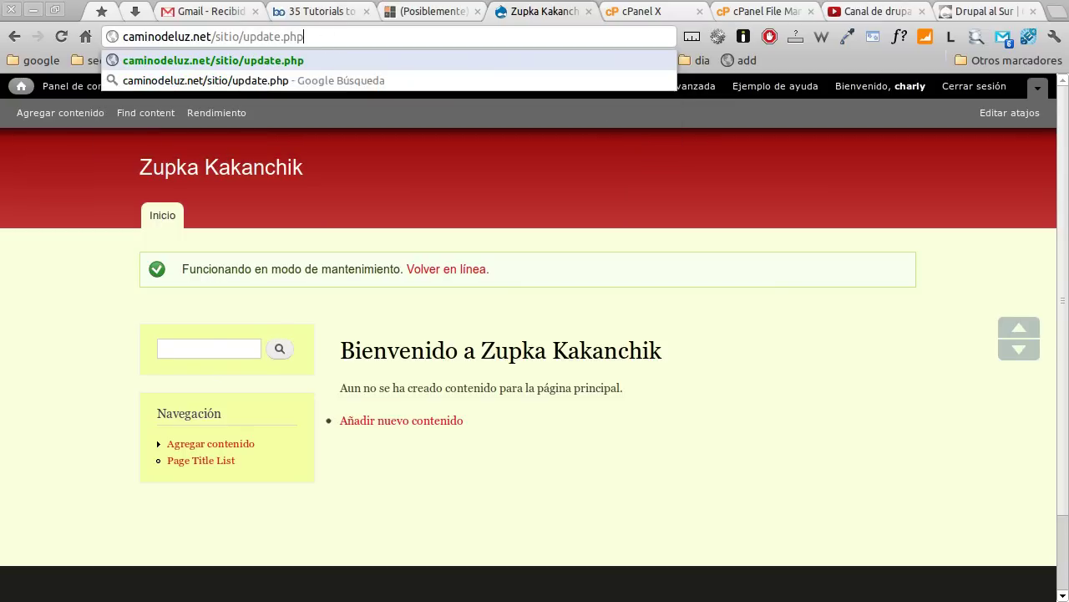
key("Return")
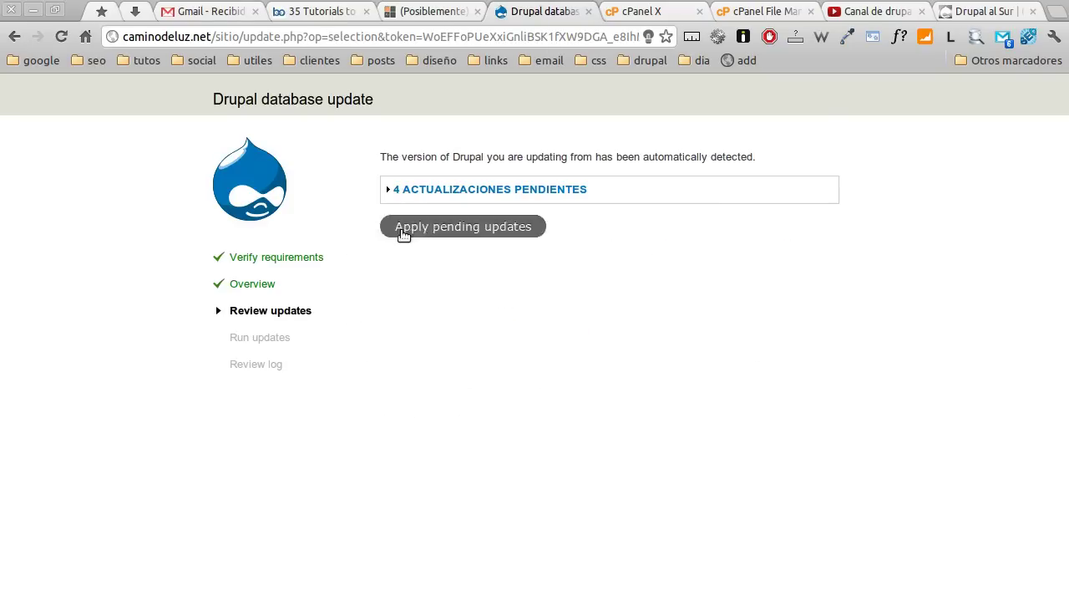
left_click(402, 231)
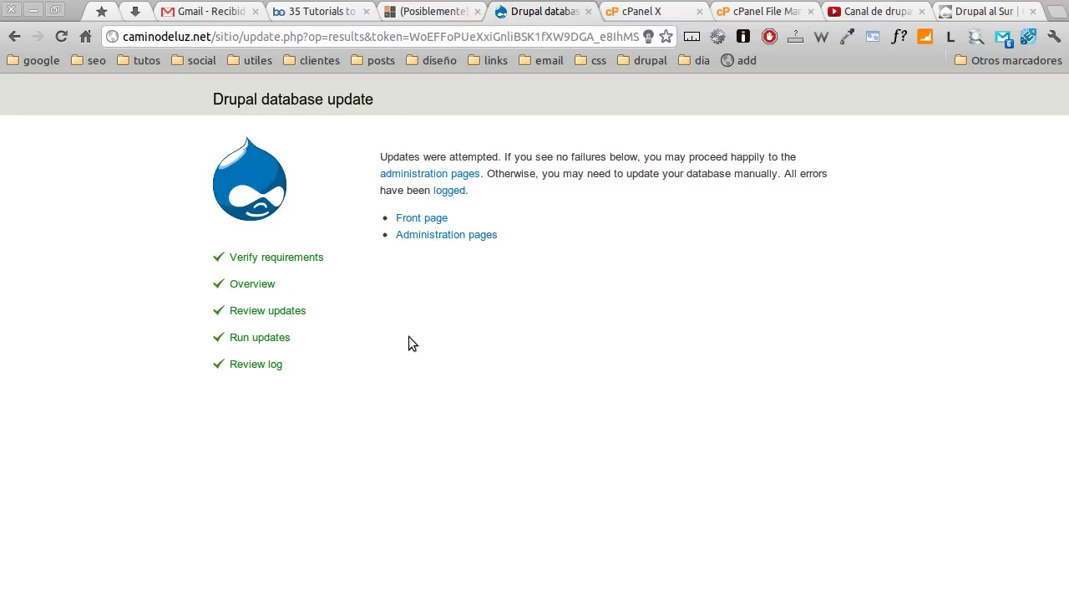
Open the site's status report from the administration pages and run a manual check for Drupal core updates.
left_click(447, 234)
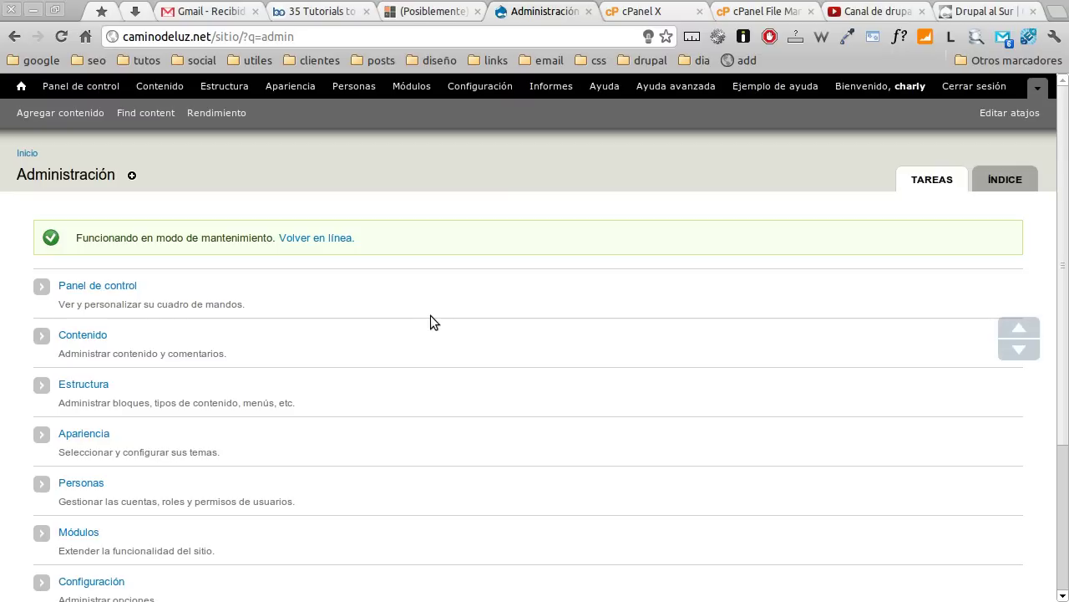
left_click(550, 86)
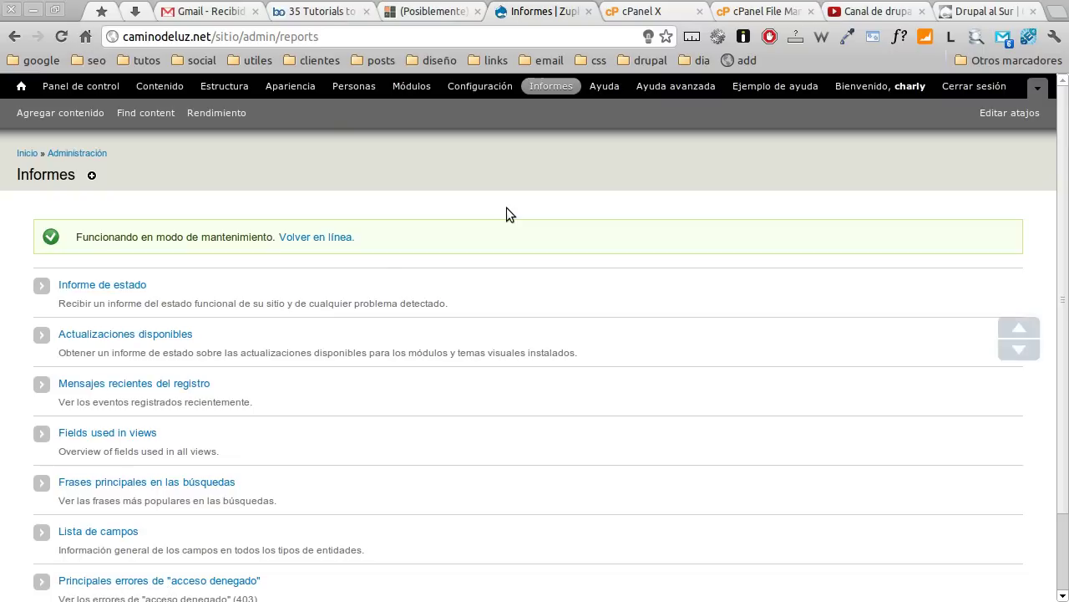
left_click(88, 284)
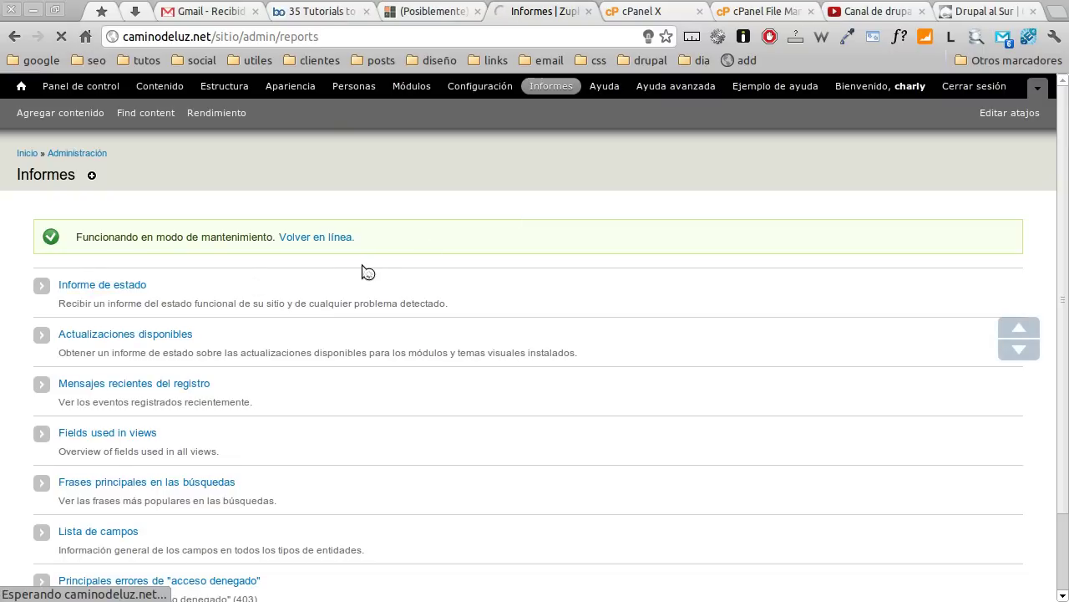
scroll(366, 270, "down", 3)
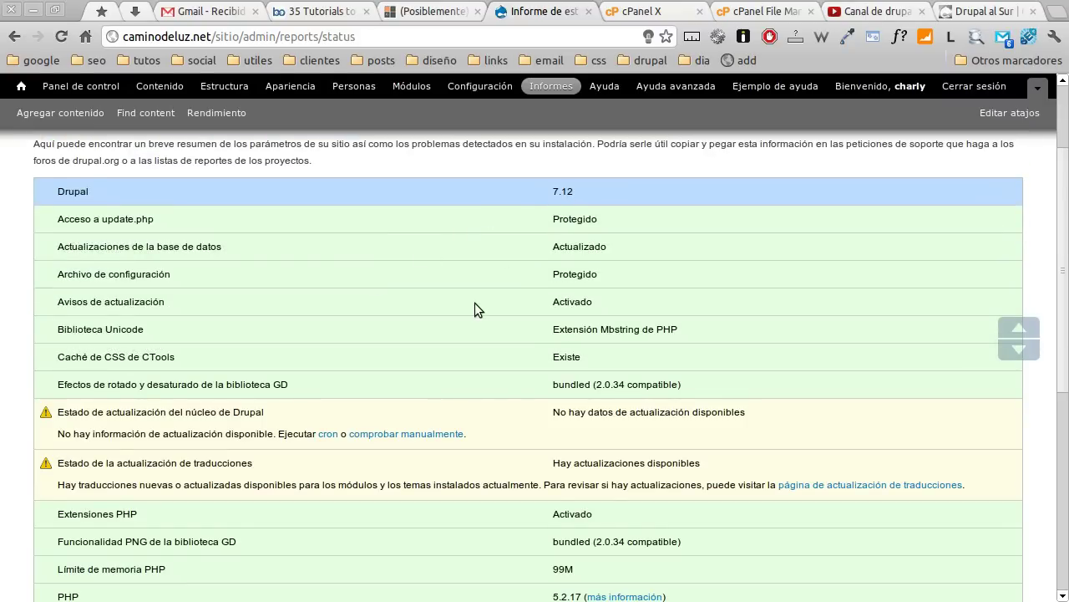
scroll(475, 302, "down", 3)
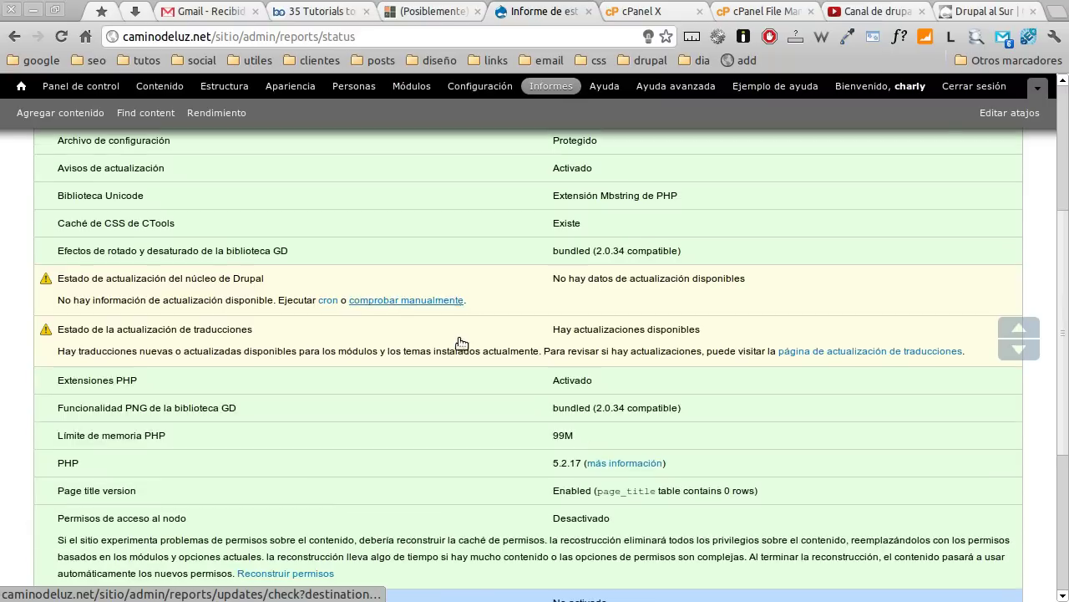
left_click(417, 303)
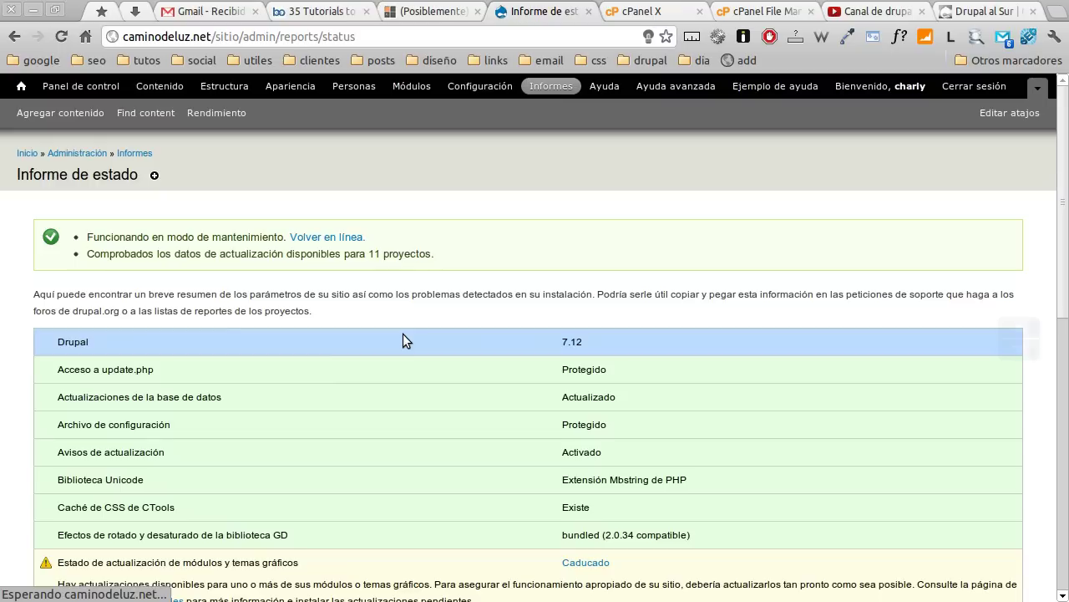
Review the whole status report and open the available updates for modules and themes.
scroll(403, 334, "down", 3)
scroll(402, 333, "down", 1)
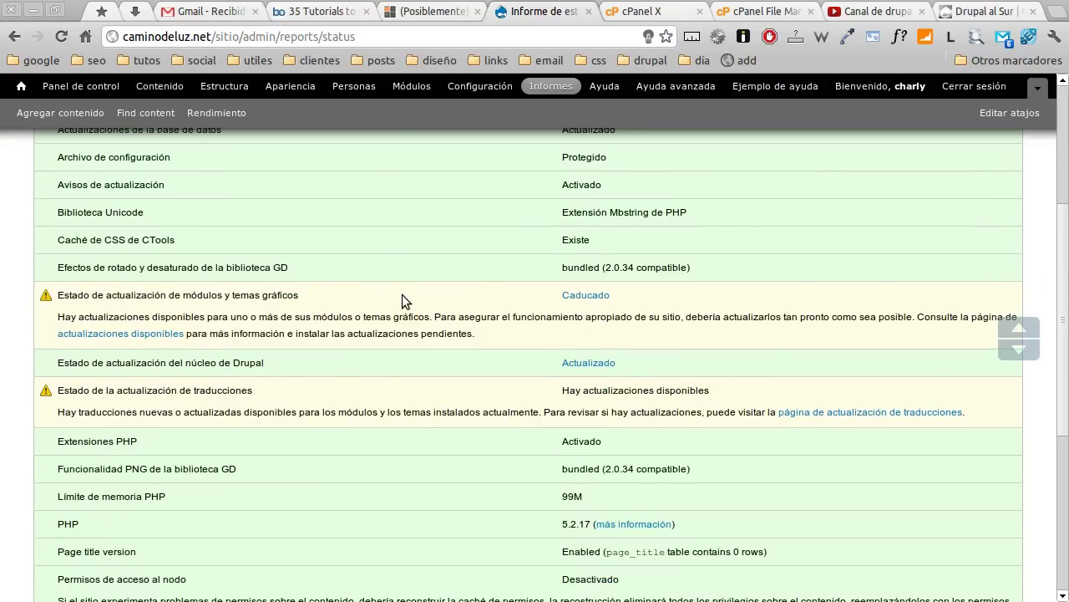
scroll(408, 288, "down", 3)
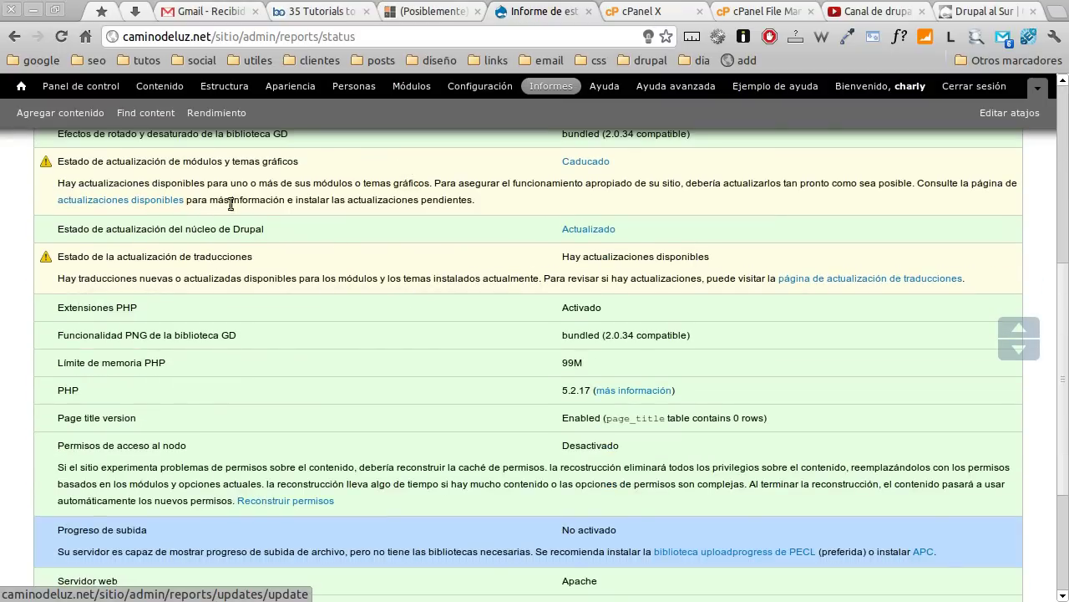
scroll(431, 271, "down", 5)
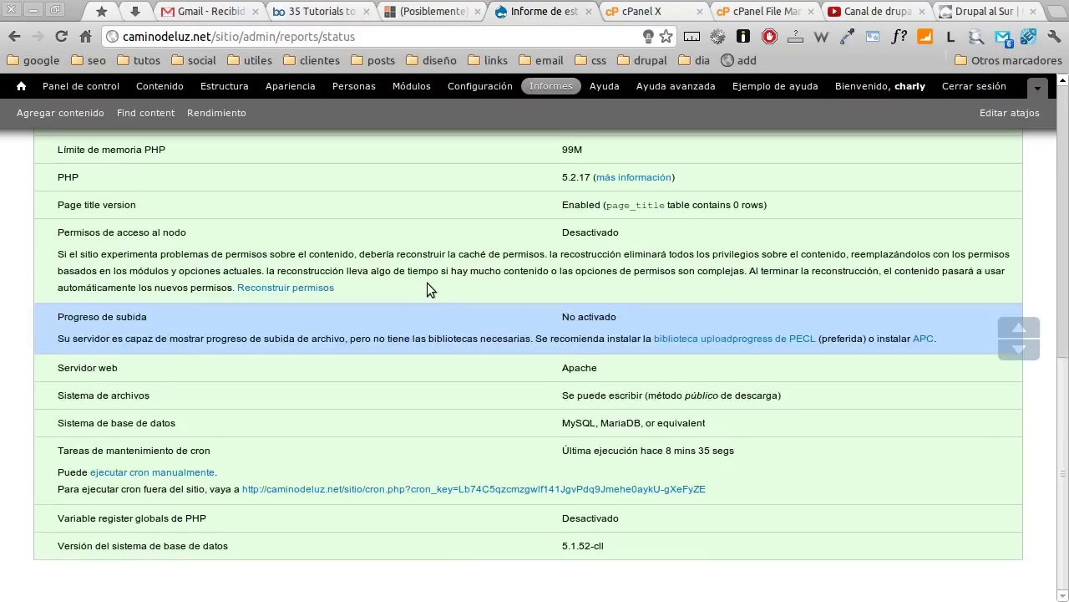
scroll(427, 284, "up", 8)
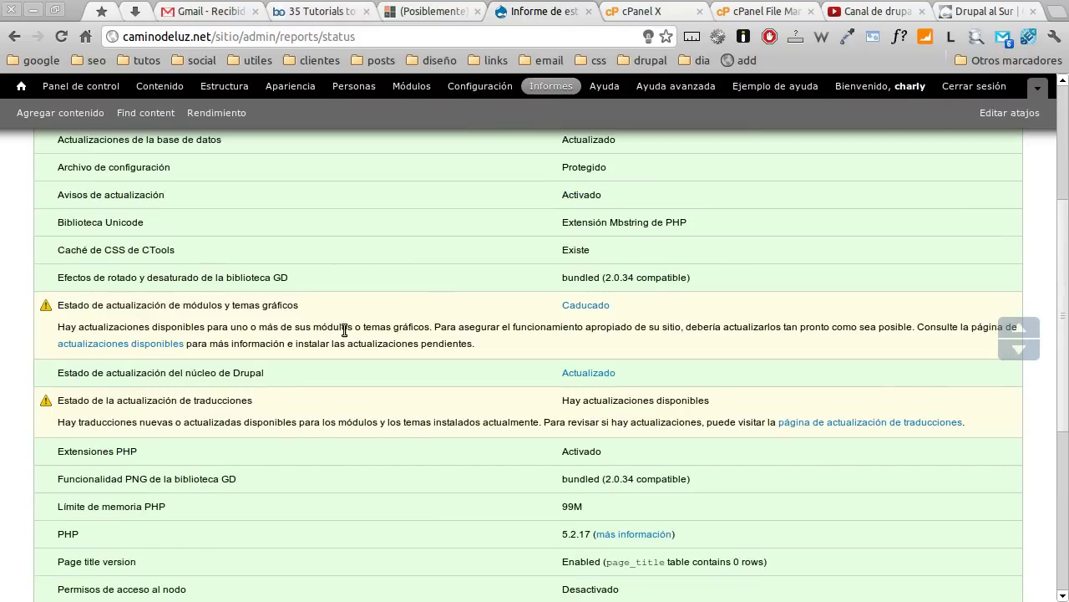
left_click(573, 306)
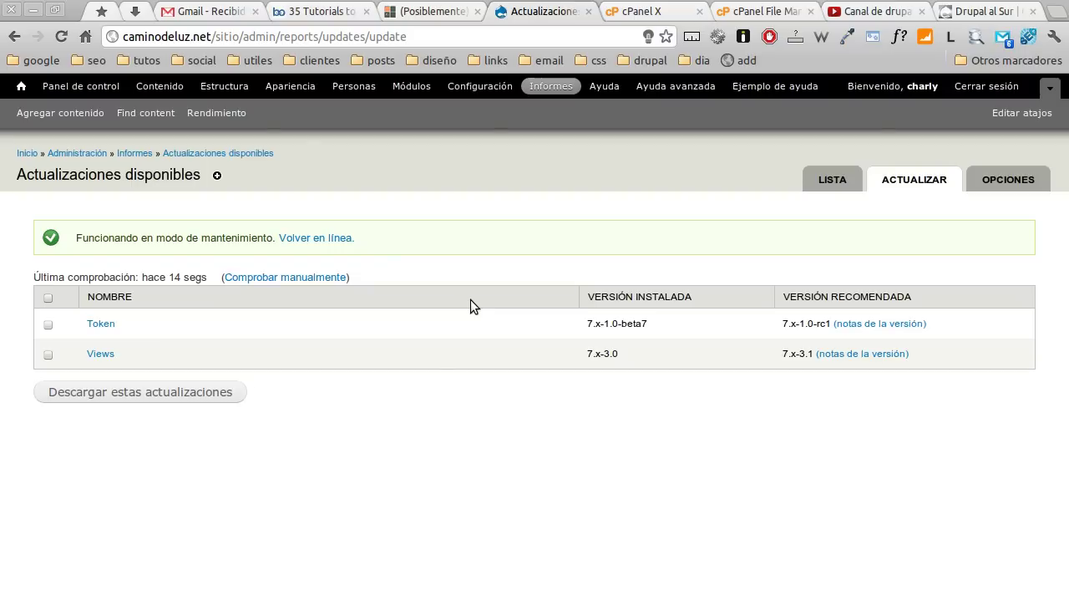
Download the recommended Token and Views updates and install them with the site in maintenance mode.
left_click(48, 324)
left_click(49, 354)
left_click(124, 396)
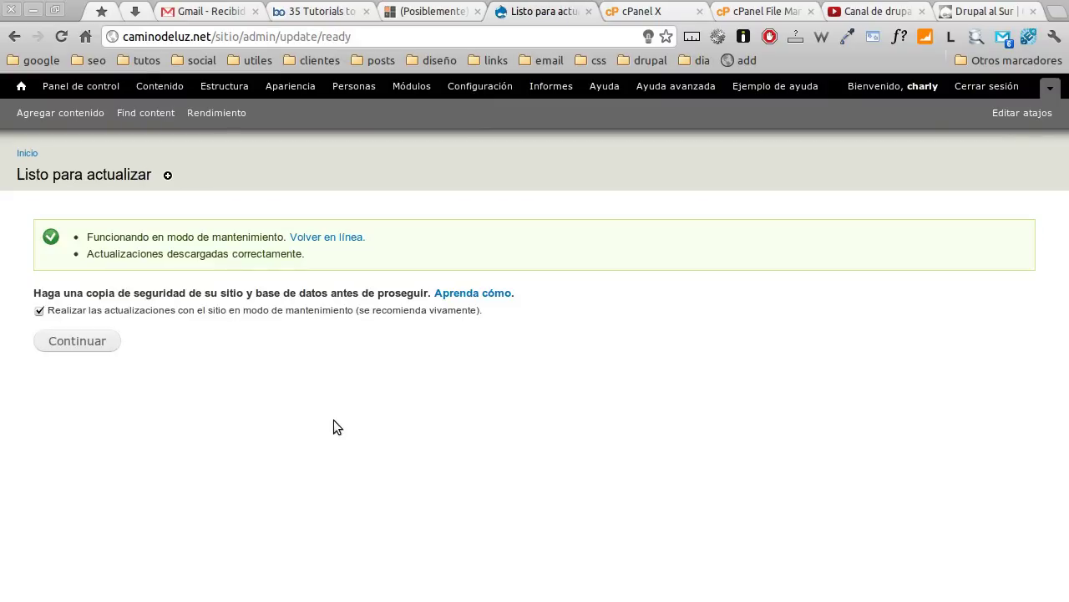
left_click(57, 344)
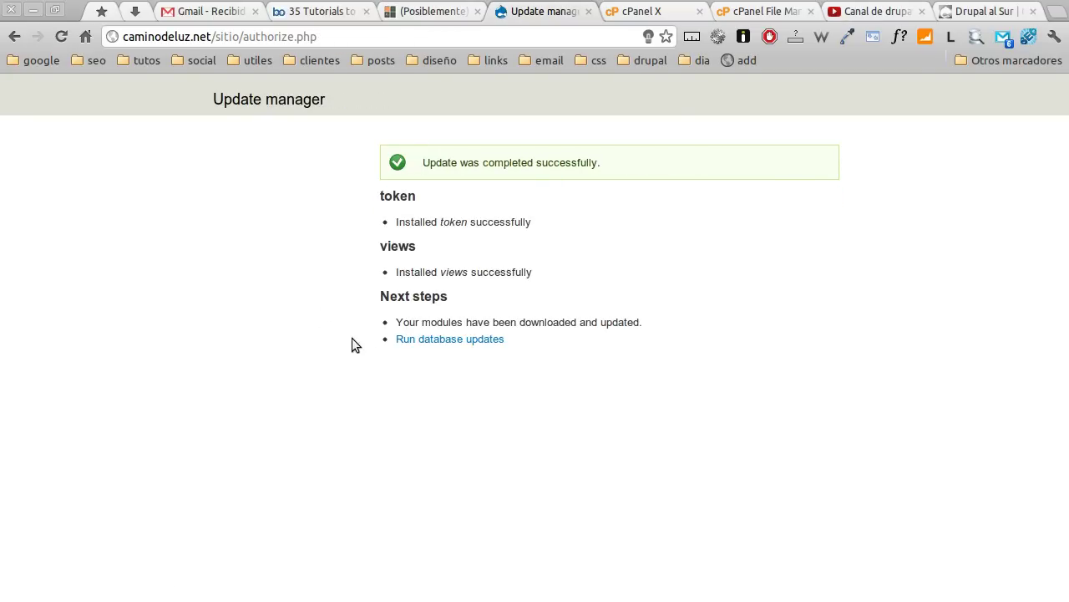
Run the database updates for the newly installed module versions.
left_click(448, 341)
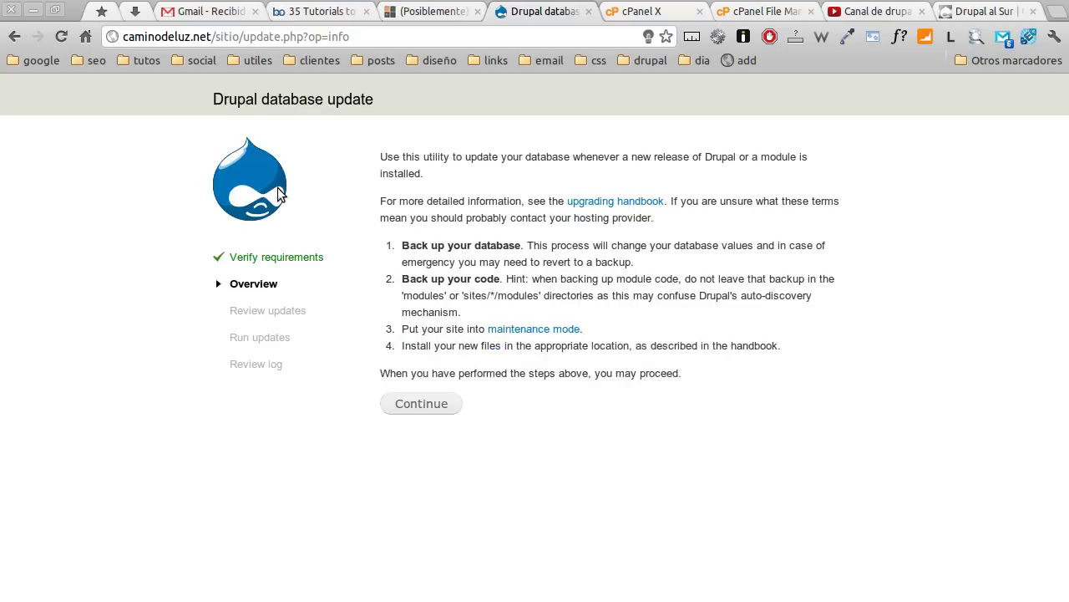
left_click(382, 400)
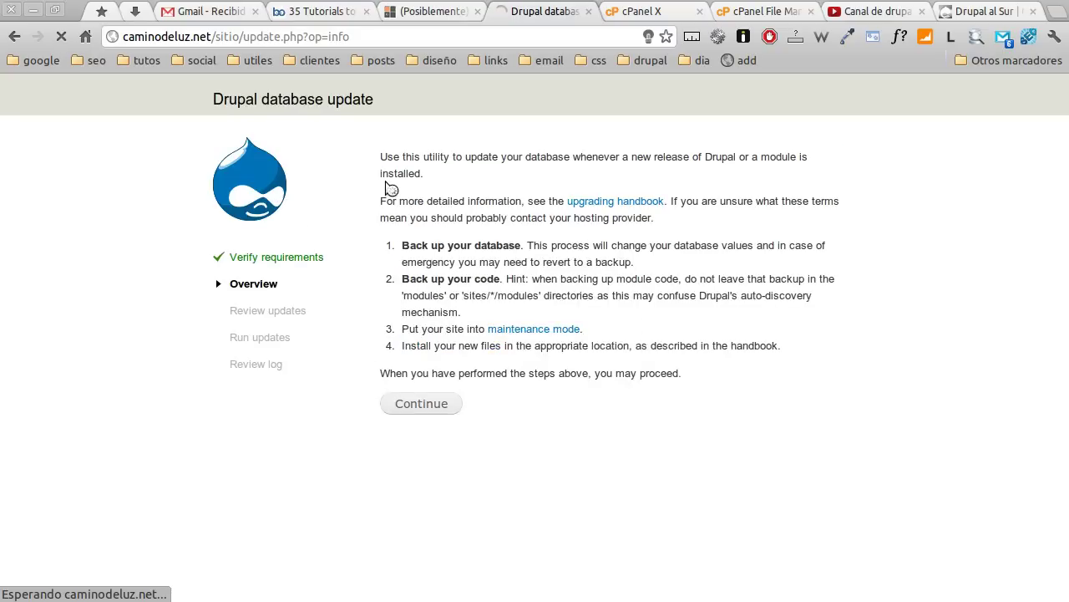
left_click(416, 222)
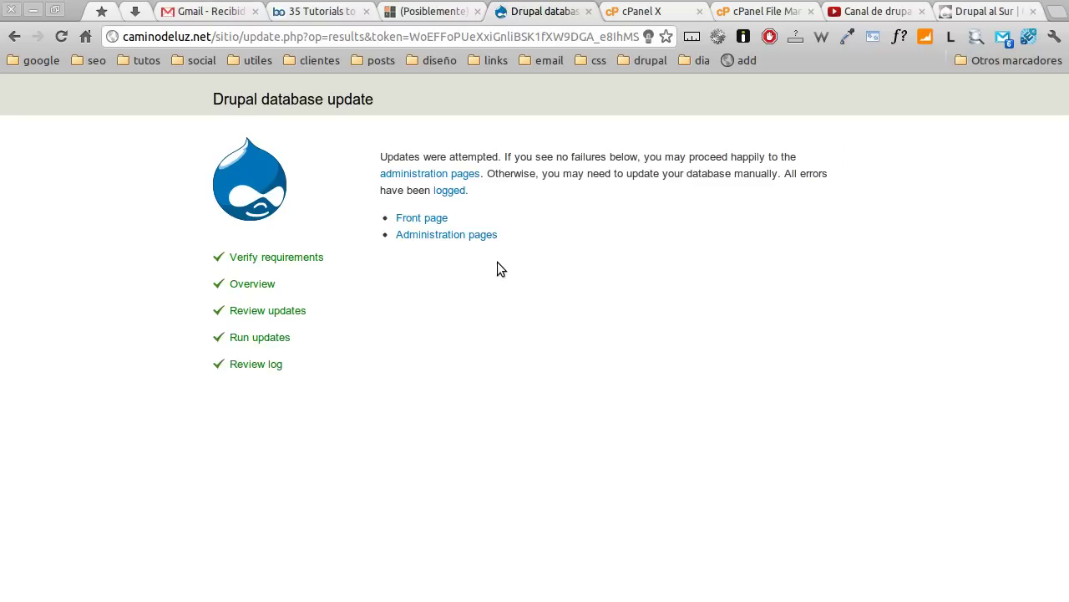
Return to the administration pages and check the update entries in the site's status report.
left_click(489, 237)
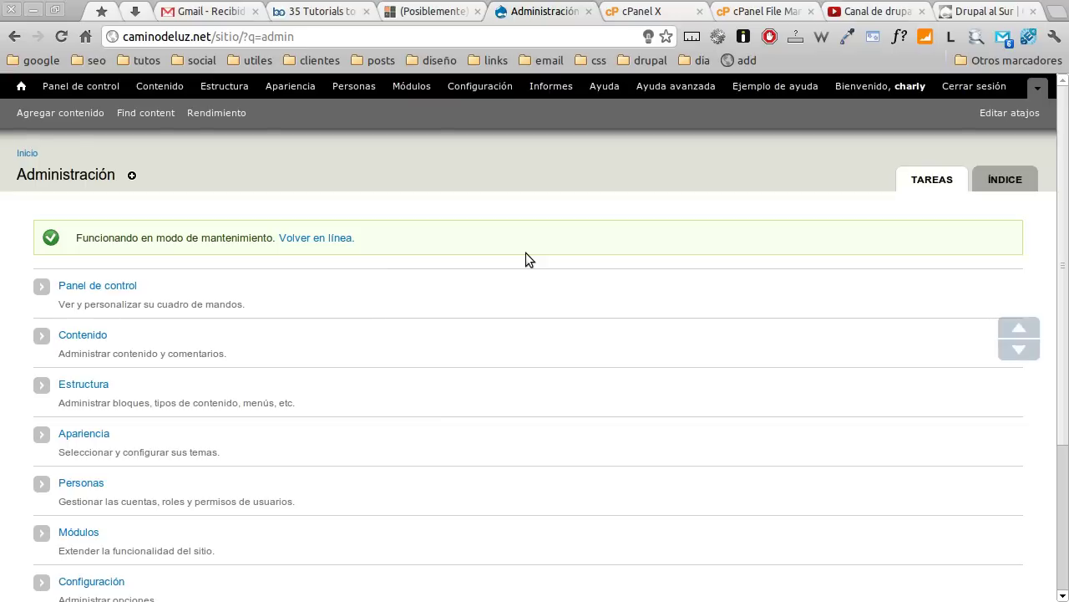
scroll(526, 252, "down", 2)
scroll(526, 257, "up", 2)
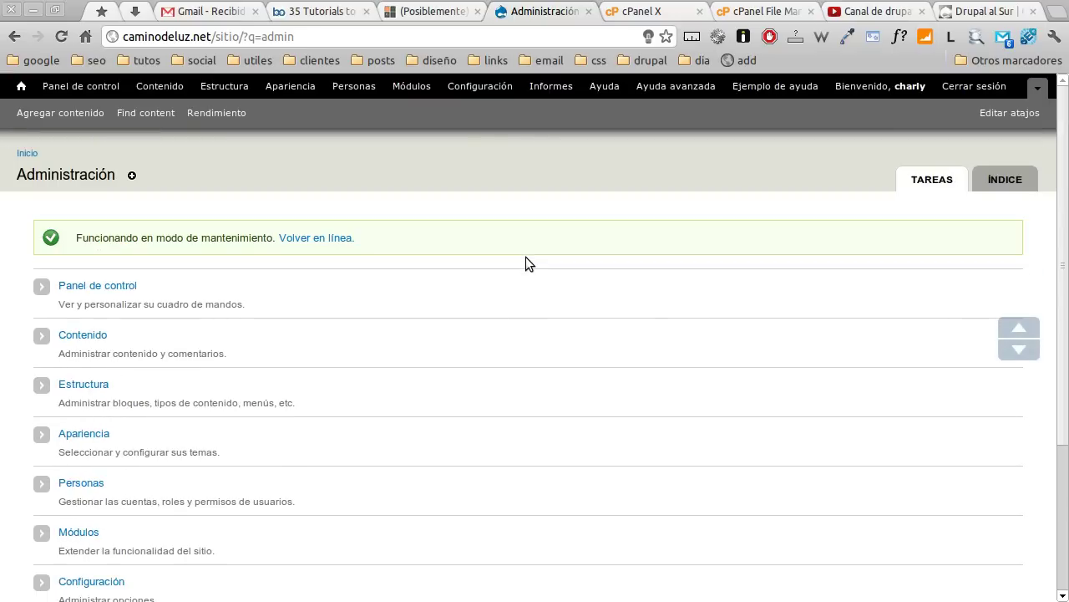
left_click(555, 92)
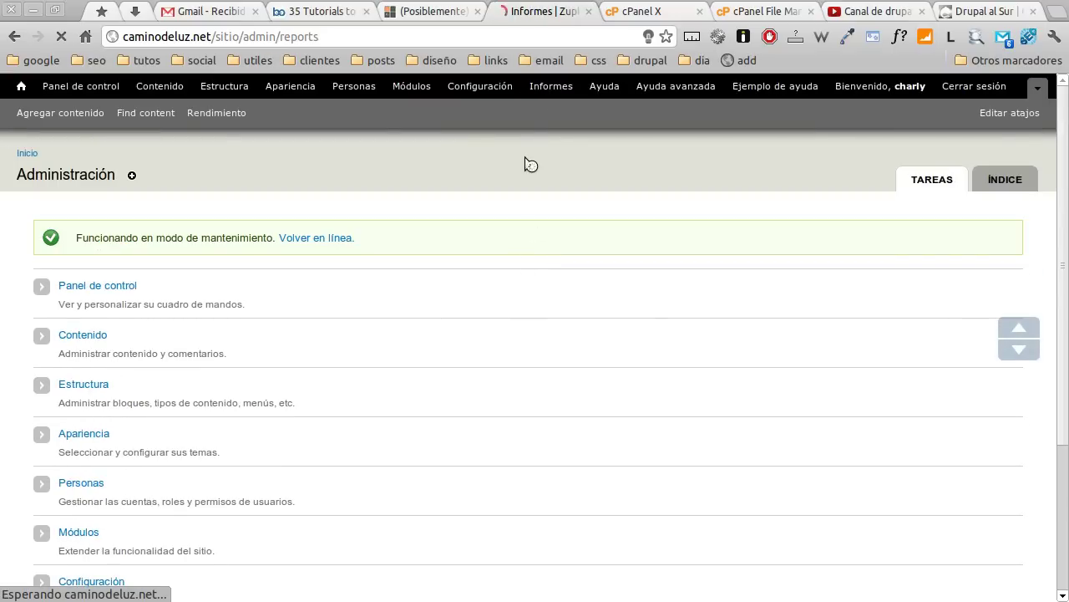
left_click(83, 286)
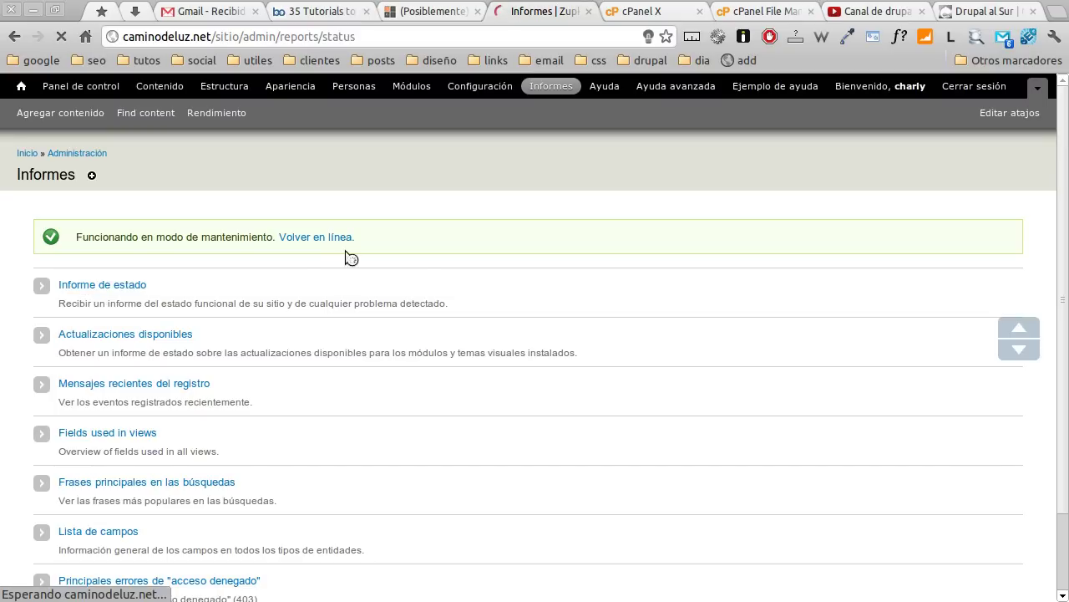
scroll(353, 260, "down", 2)
scroll(355, 257, "down", 6)
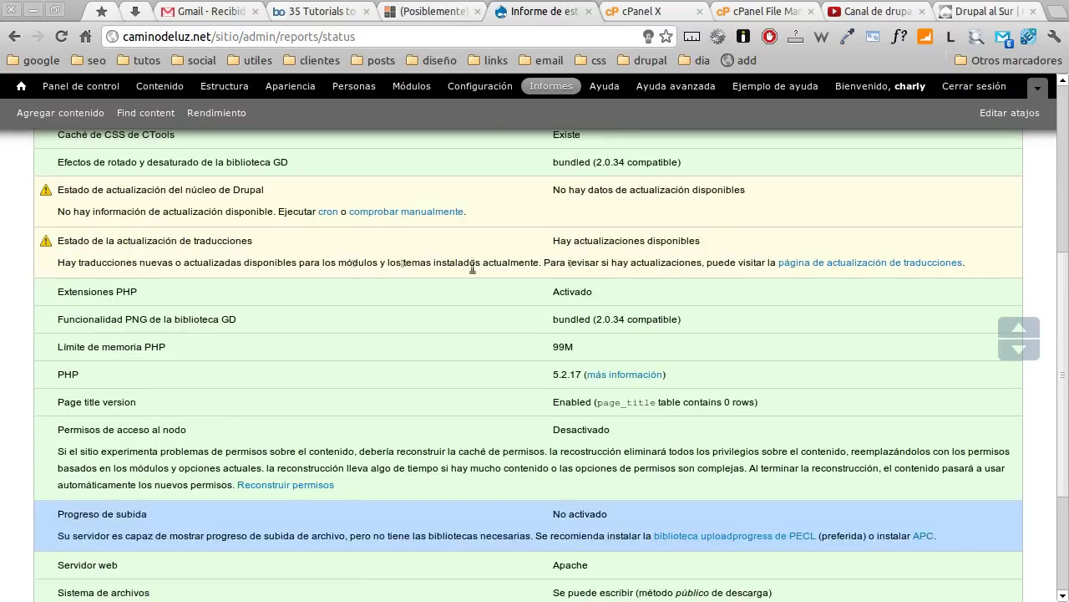
Open the translation update page from the status report, import the available Spanish translation updates and review the import results.
left_click(790, 264)
left_click(782, 264)
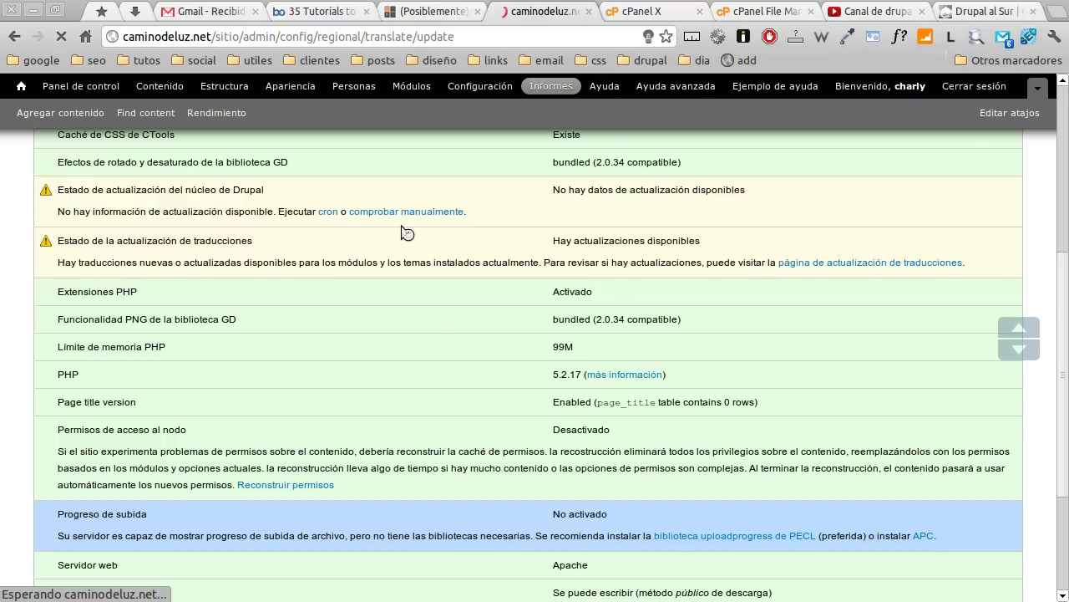
scroll(398, 291, "down", 2)
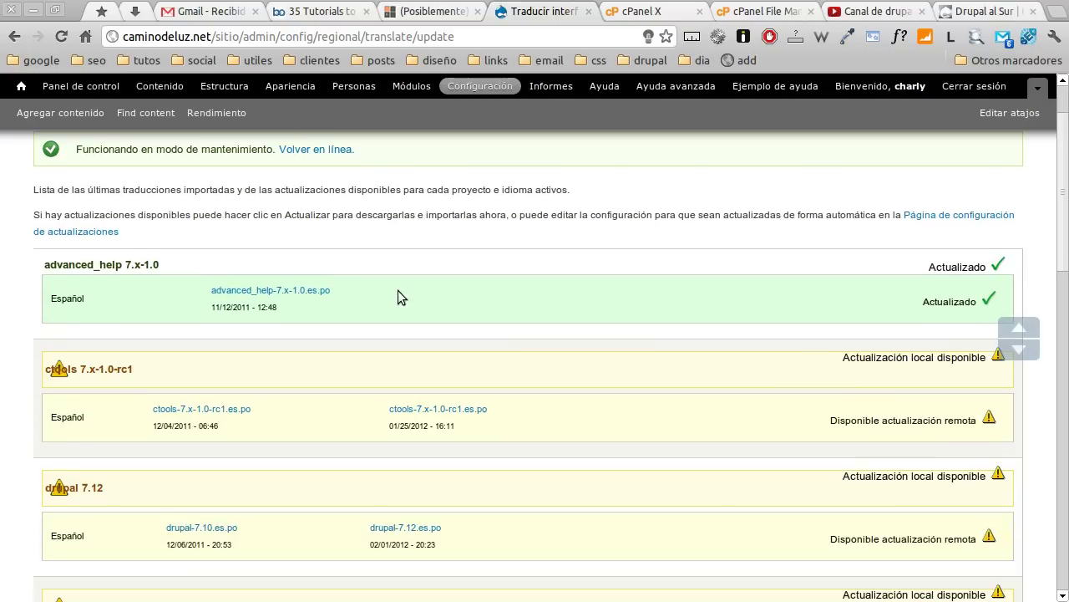
scroll(113, 393, "down", 2)
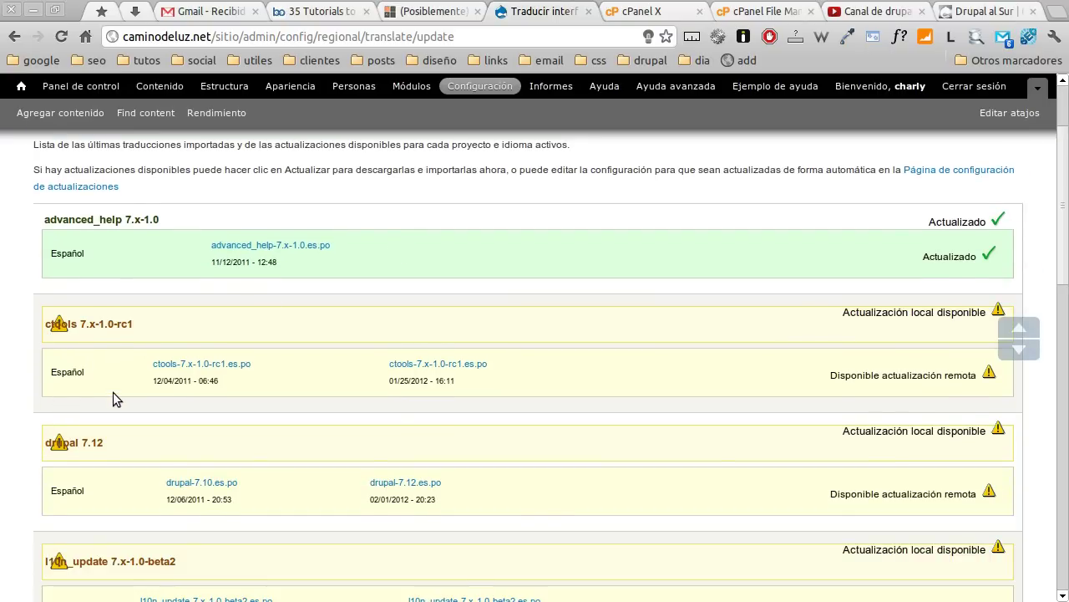
scroll(191, 399, "down", 8)
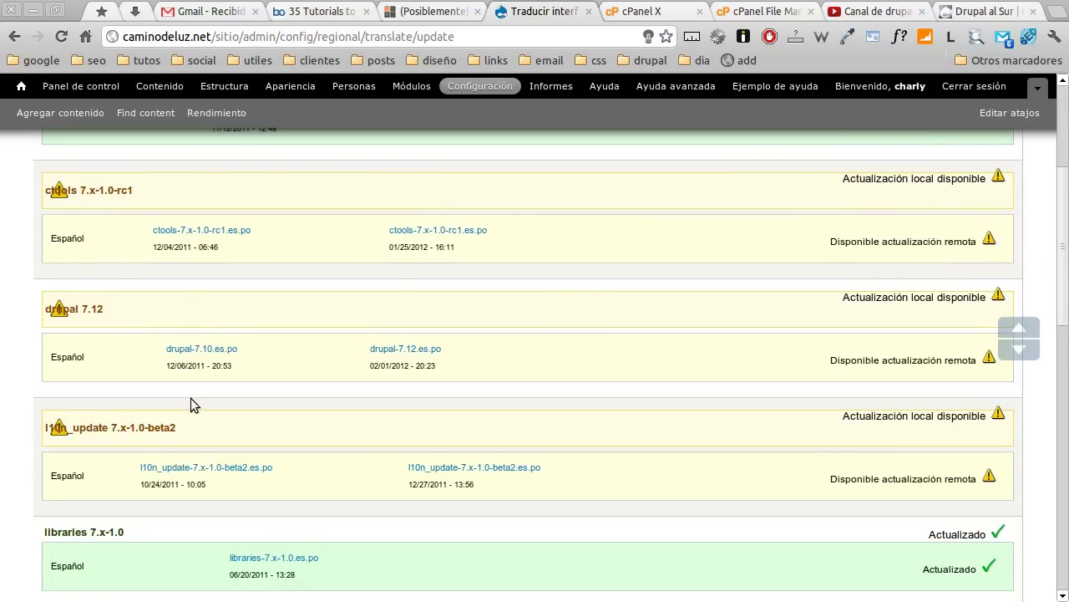
scroll(191, 401, "down", 13)
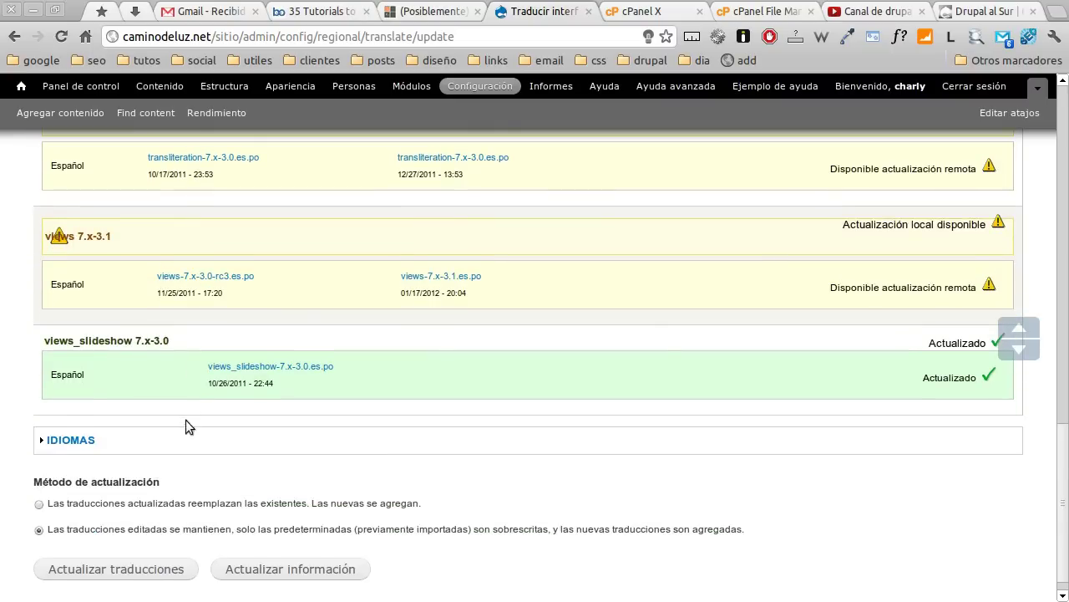
scroll(188, 426, "down", 1)
left_click(171, 568)
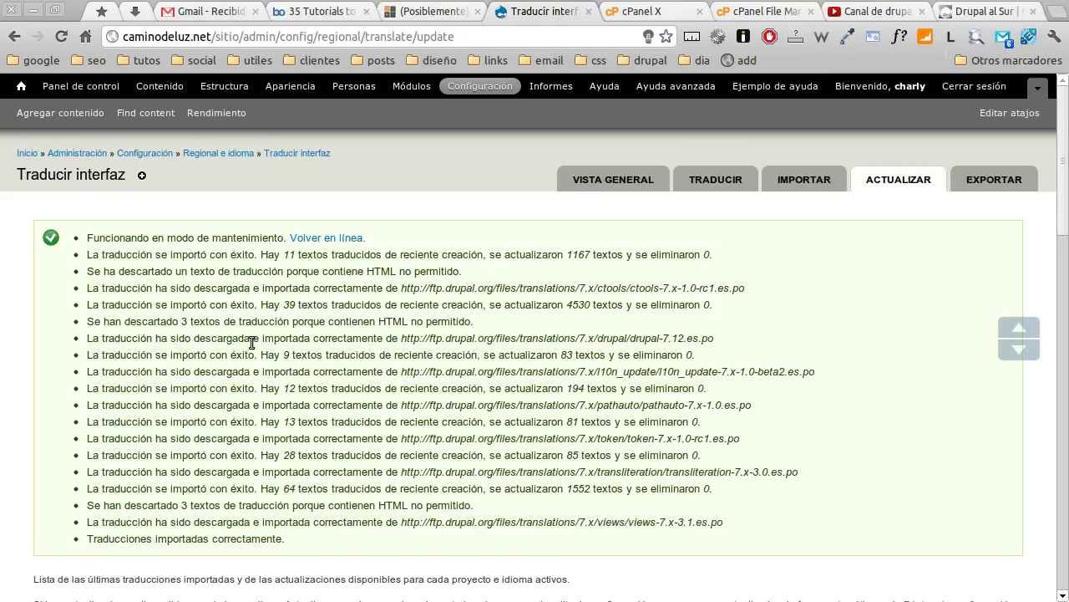
scroll(251, 343, "down", 8)
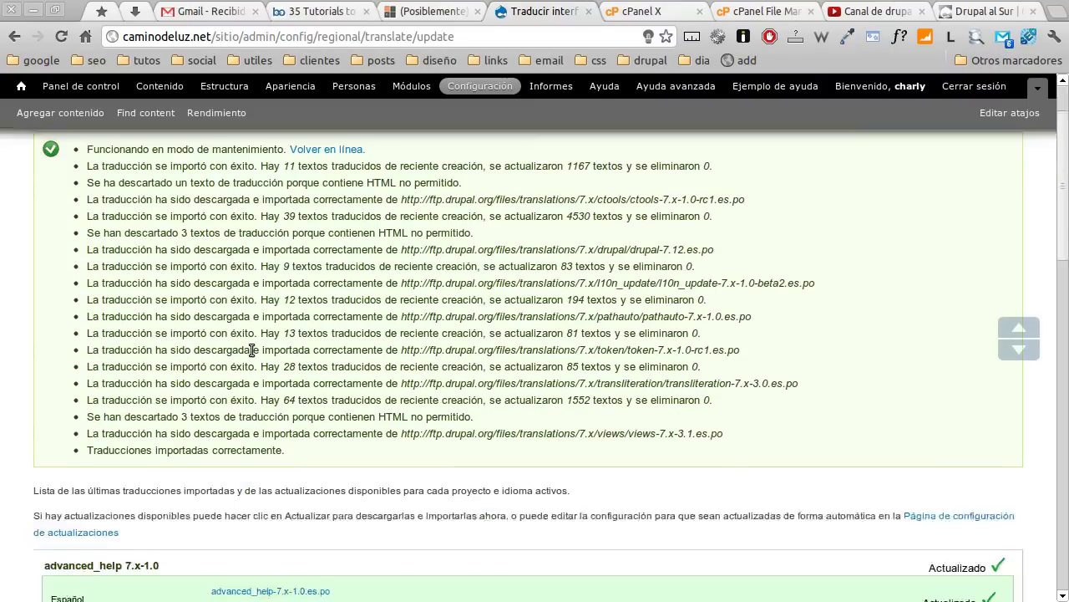